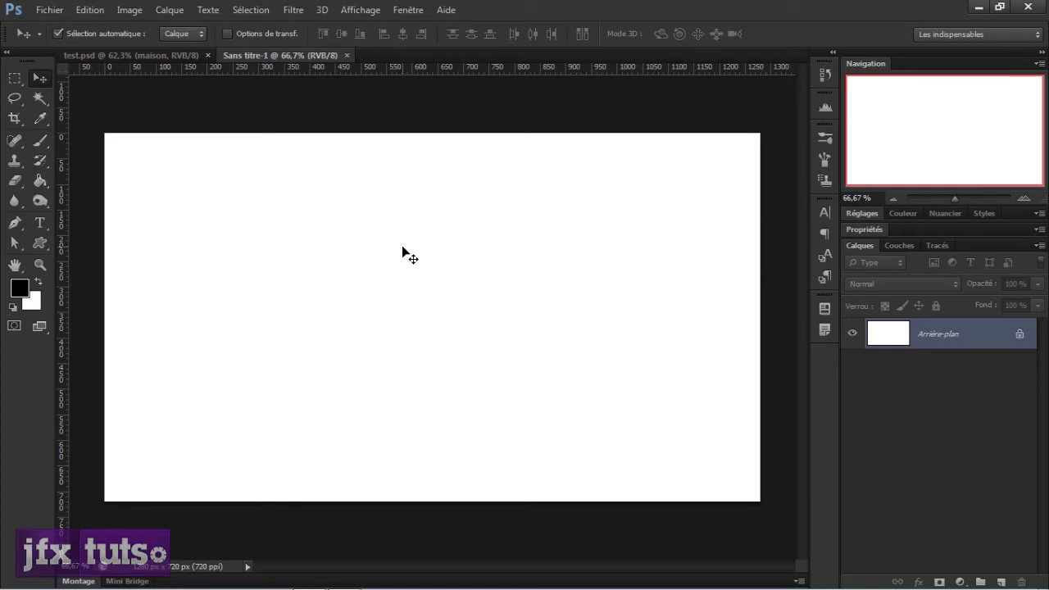
Switch to the test.psd document and collapse the Nuages layer group
click(152, 56)
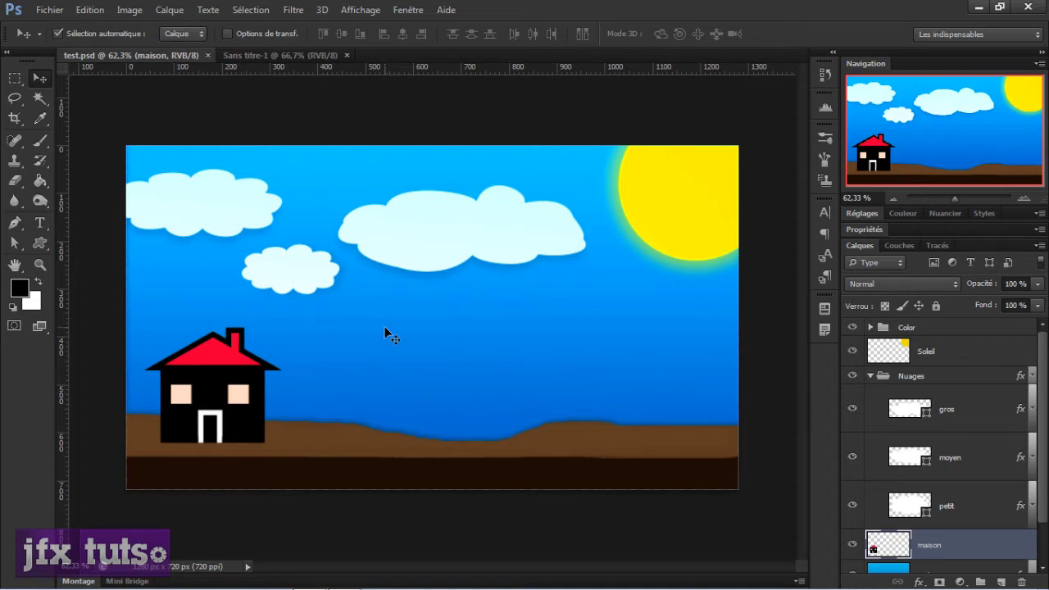
drag(1044, 361, 1044, 396)
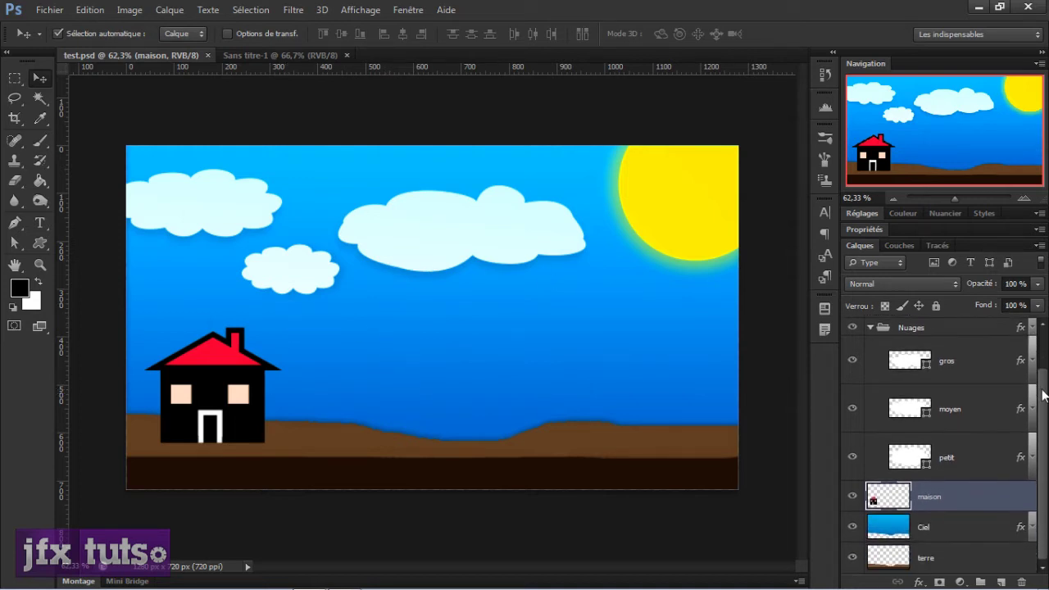
scroll(927, 449, up, 2)
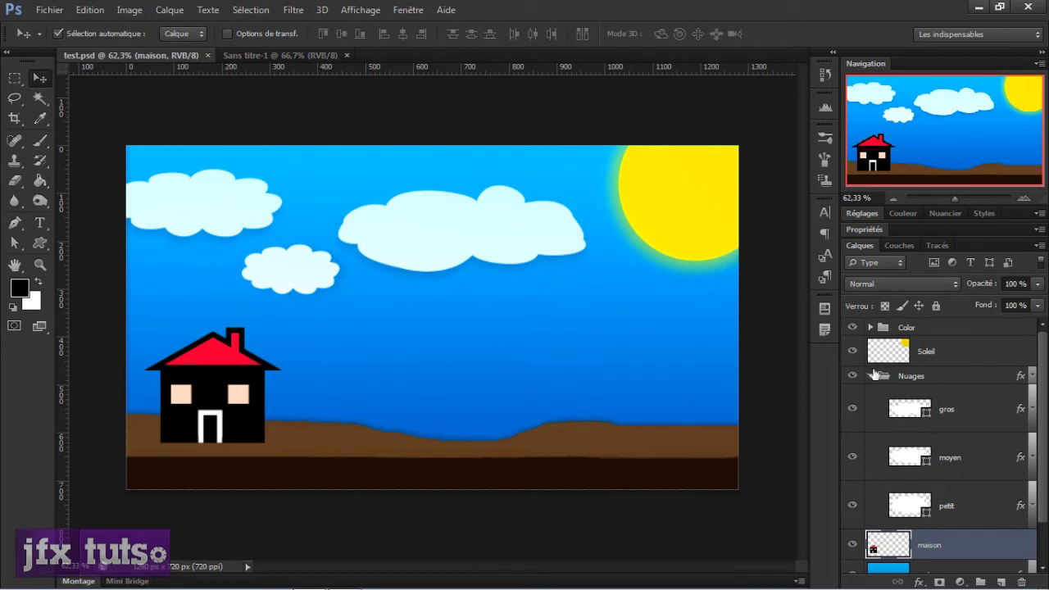
click(873, 374)
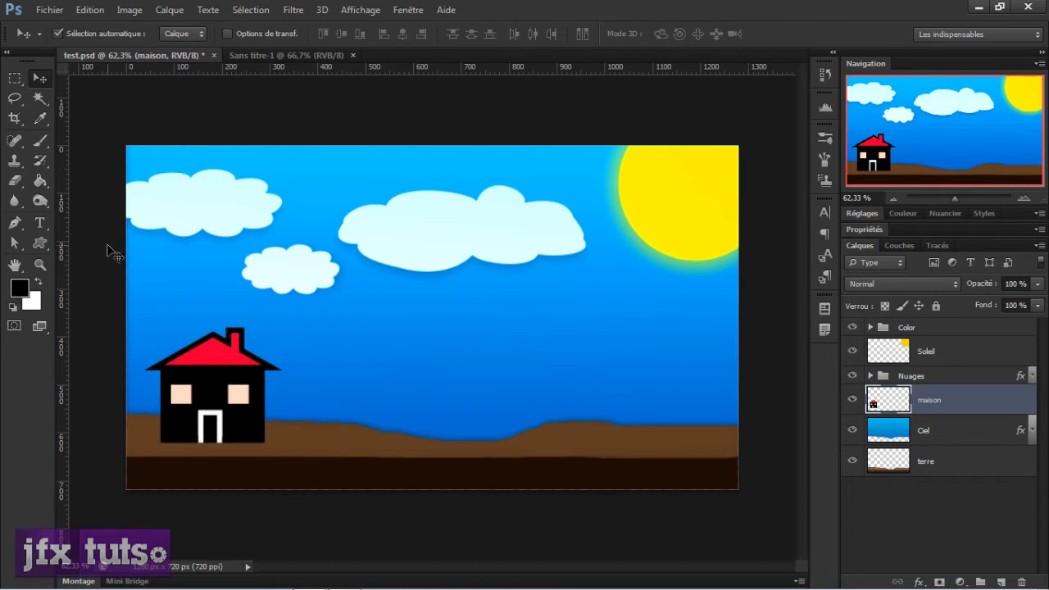
key(u)
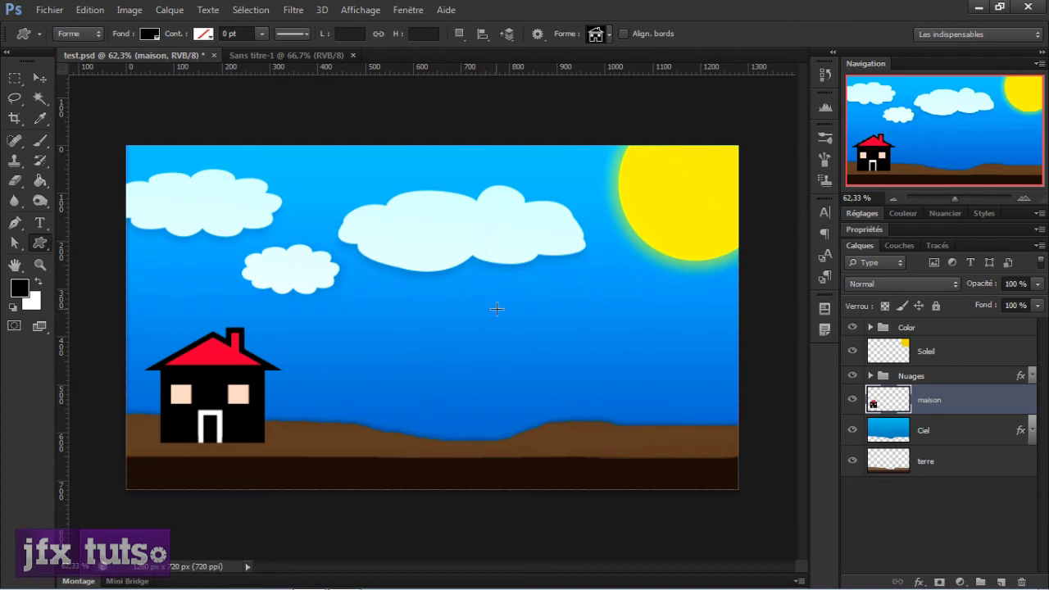
drag(438, 292, 581, 427)
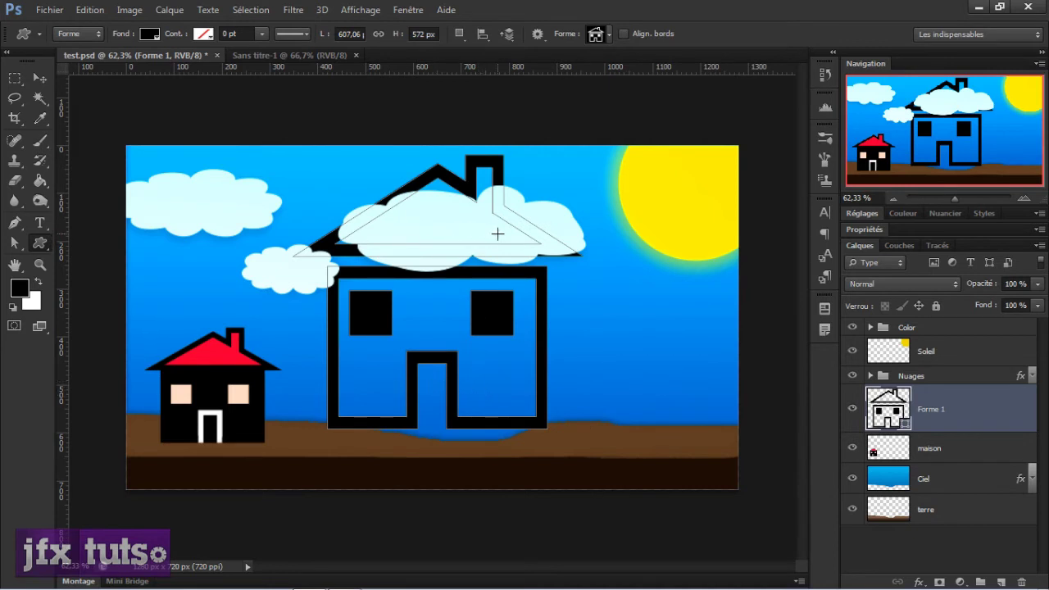
key(ctrl+z)
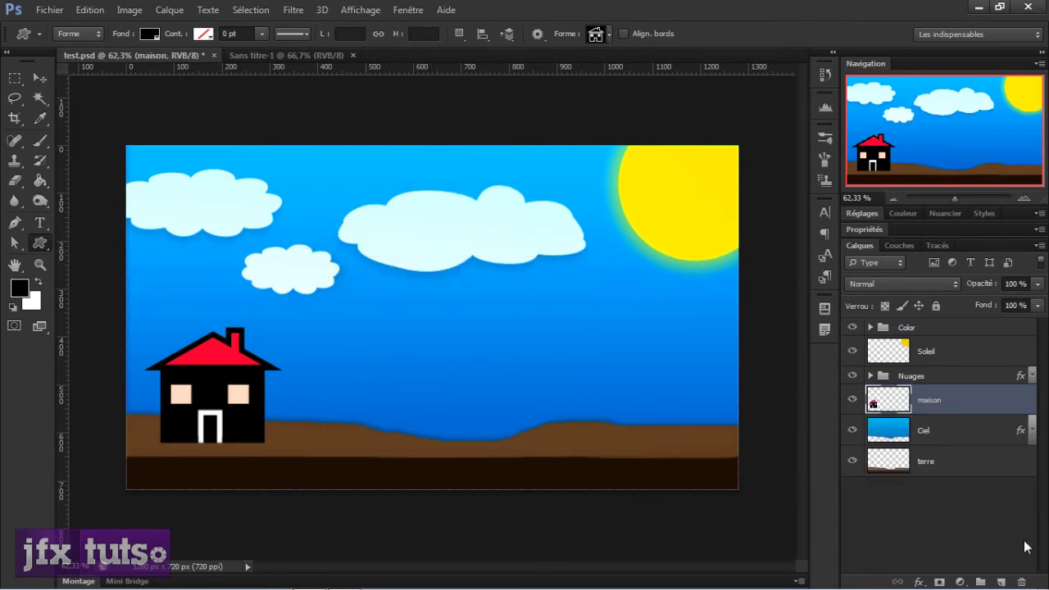
Duplicate the terre layer and convert the copy to a smart object
click(966, 474)
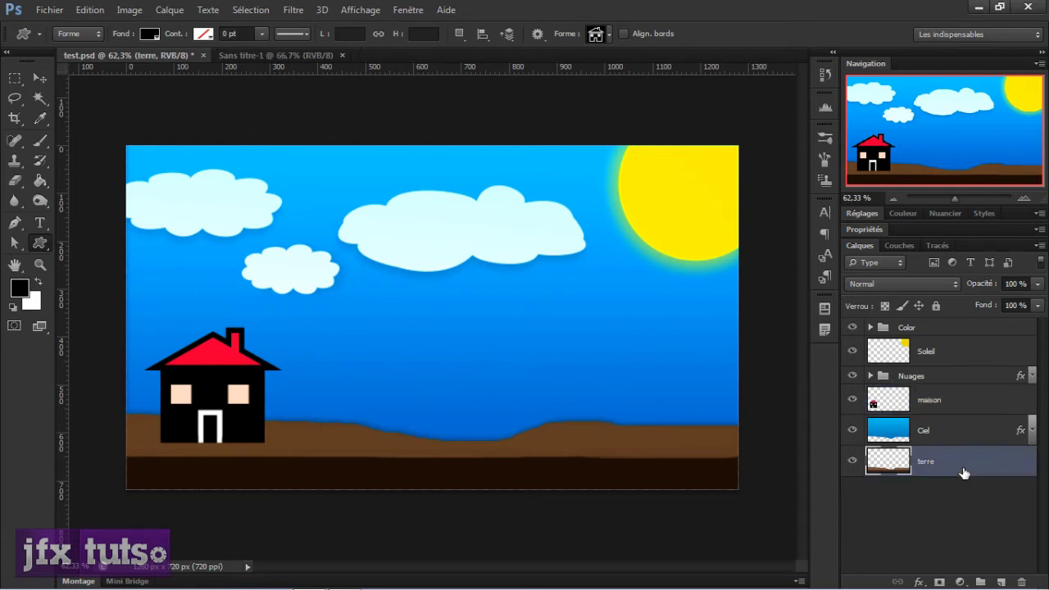
key(ctrl+j)
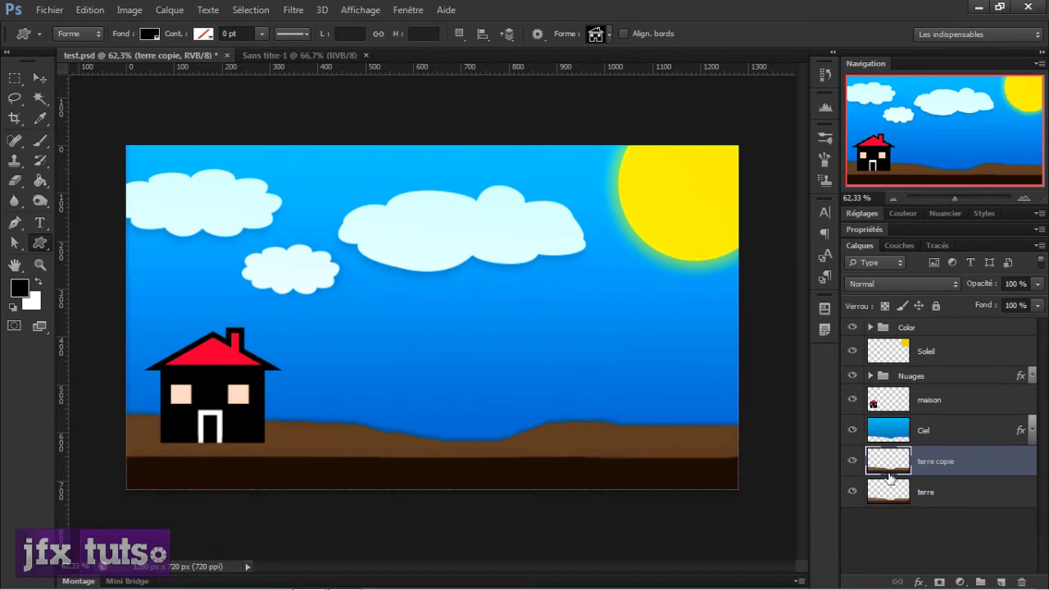
right_click(983, 462)
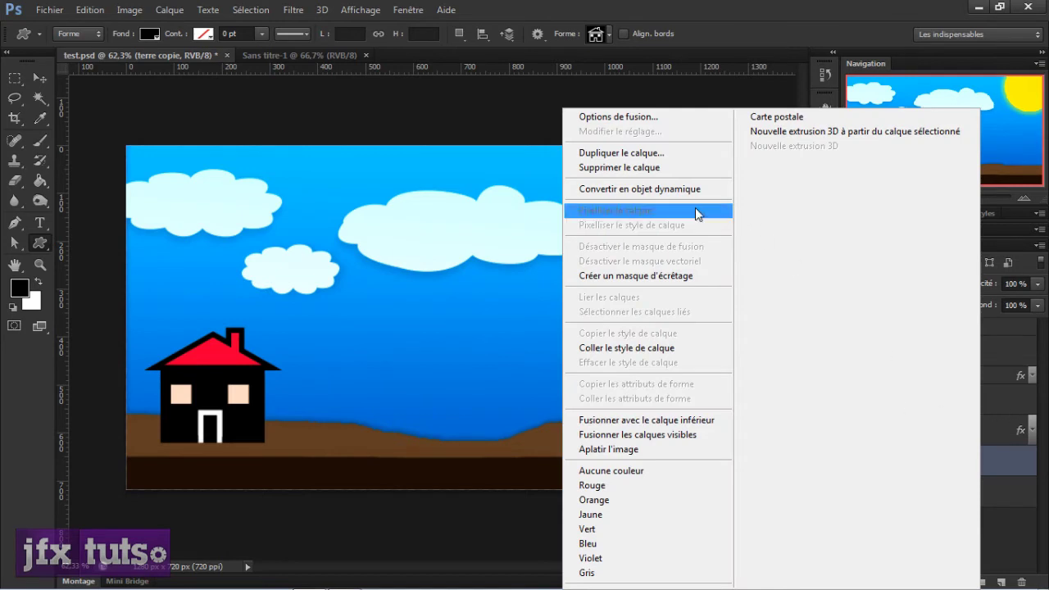
click(648, 189)
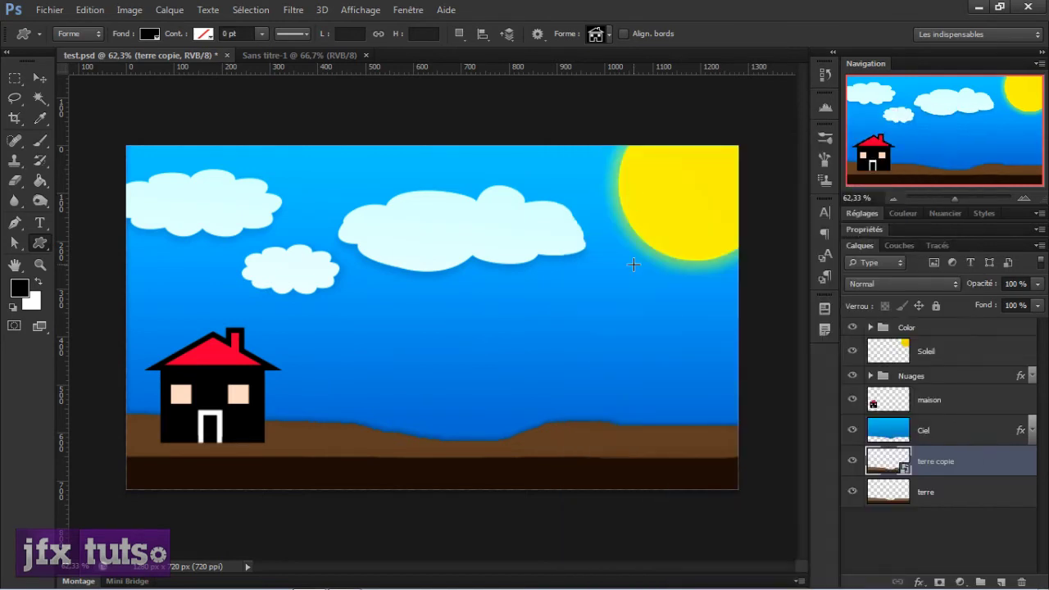
click(293, 10)
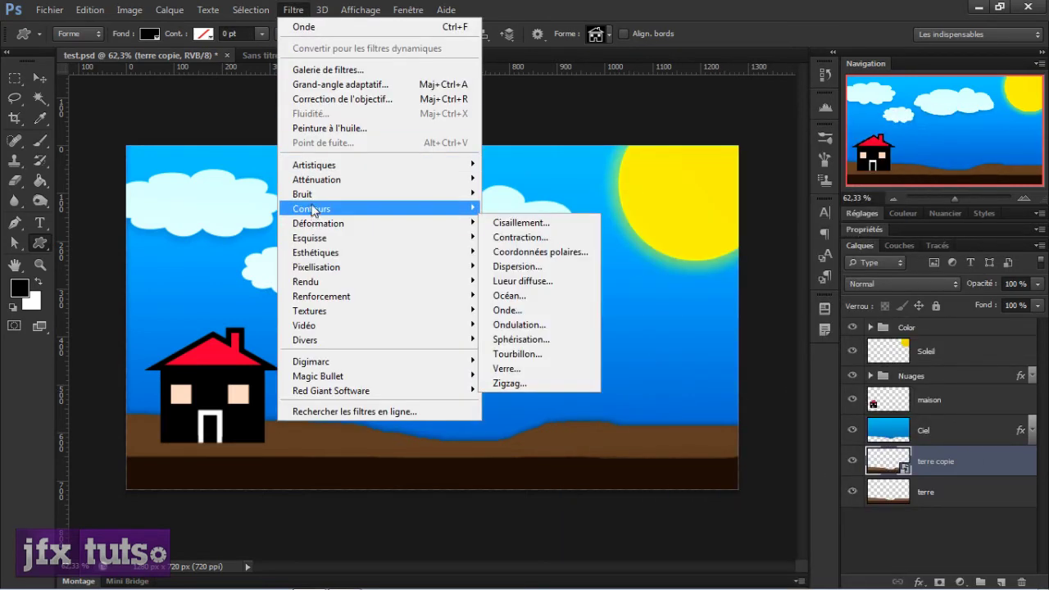
mouse_move(364, 225)
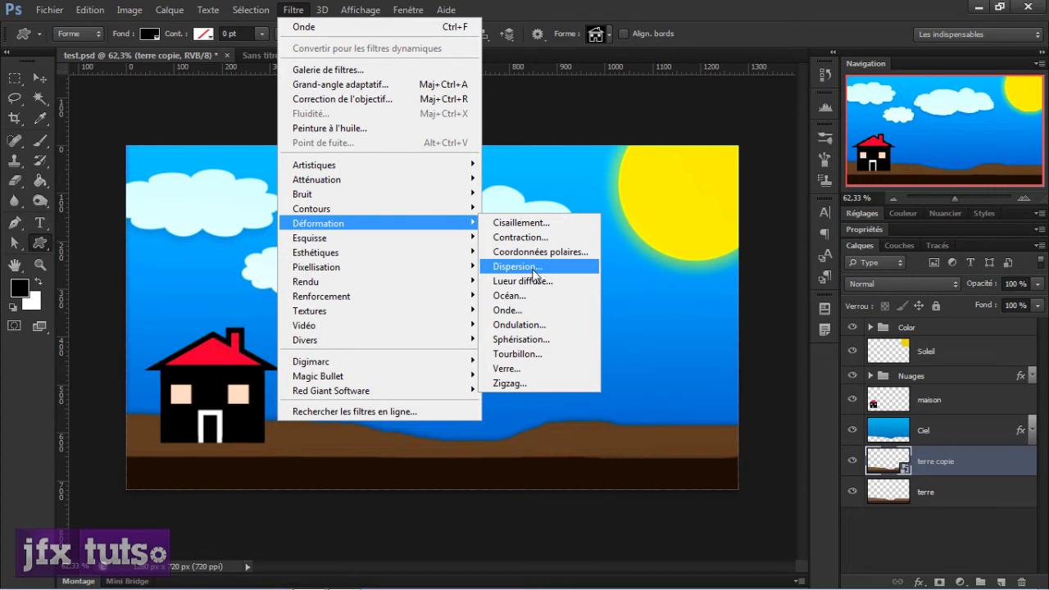
Duplicate the terre layer again and apply a Gaussian Blur with a 33-pixel radius to the new regular copy
click(931, 491)
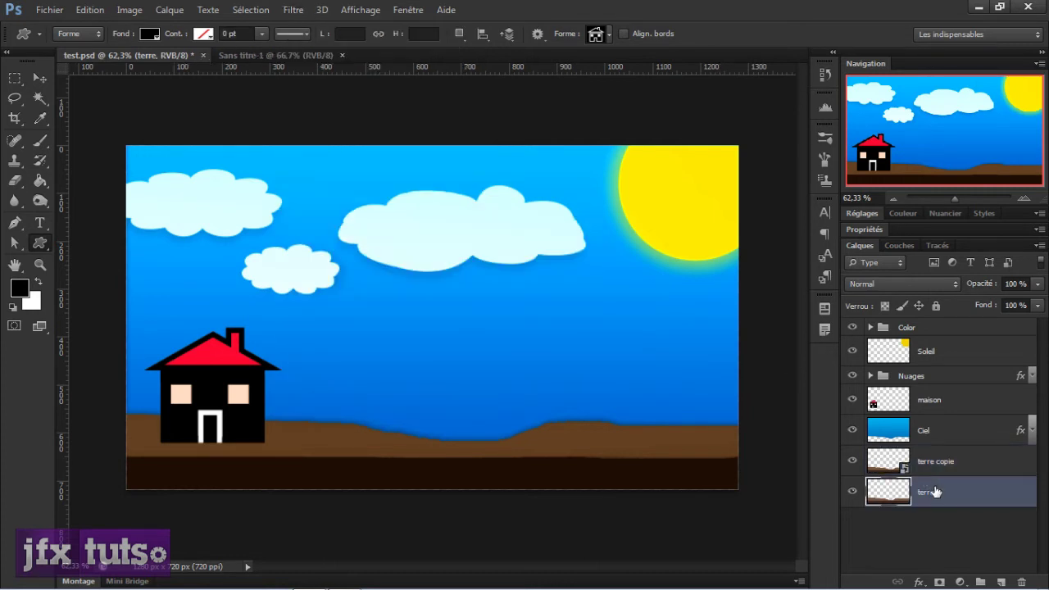
key(ctrl+j)
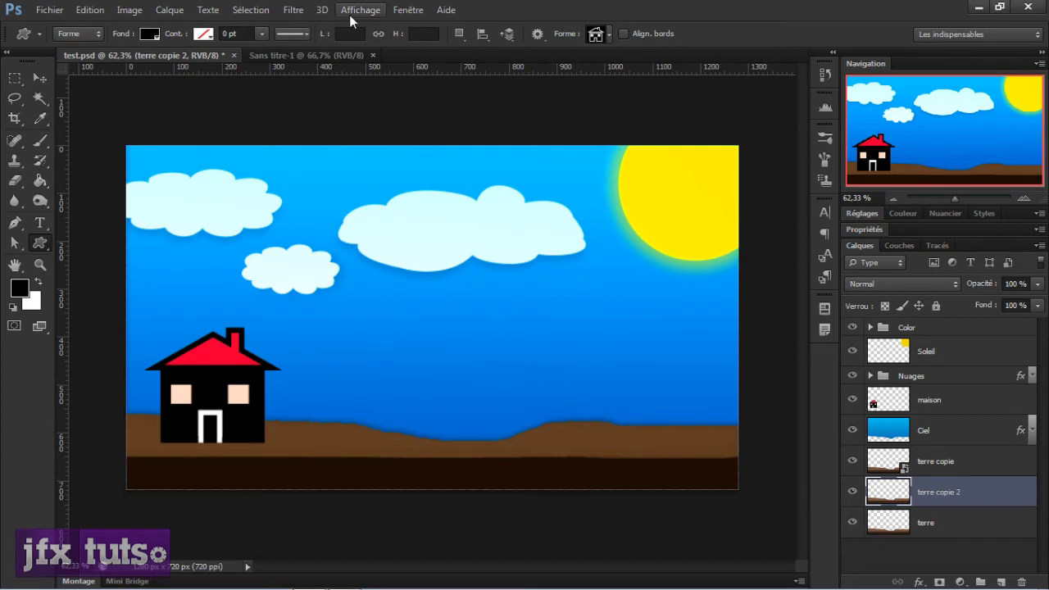
click(291, 18)
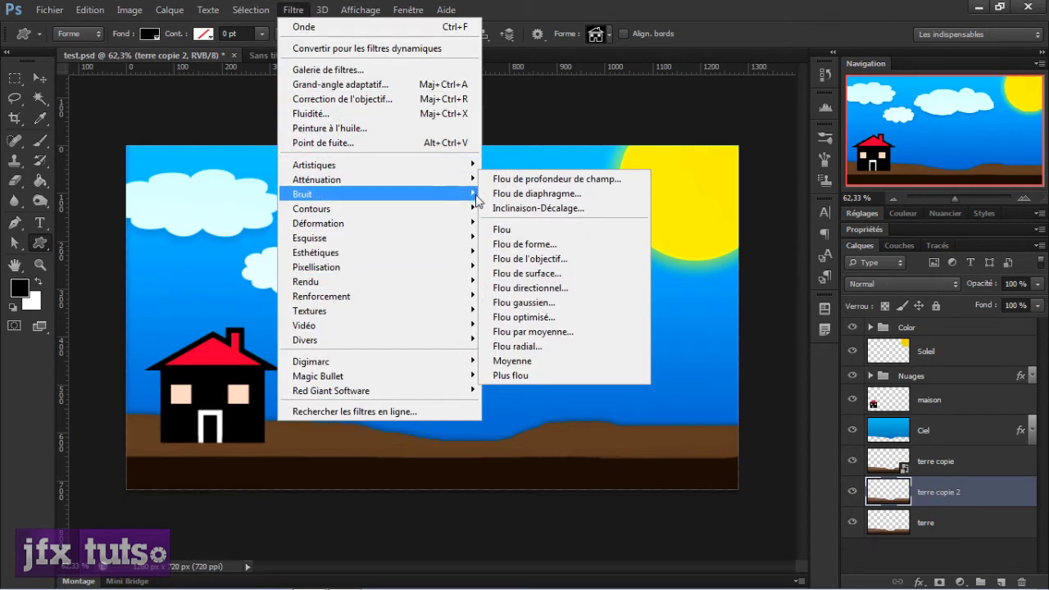
mouse_move(428, 179)
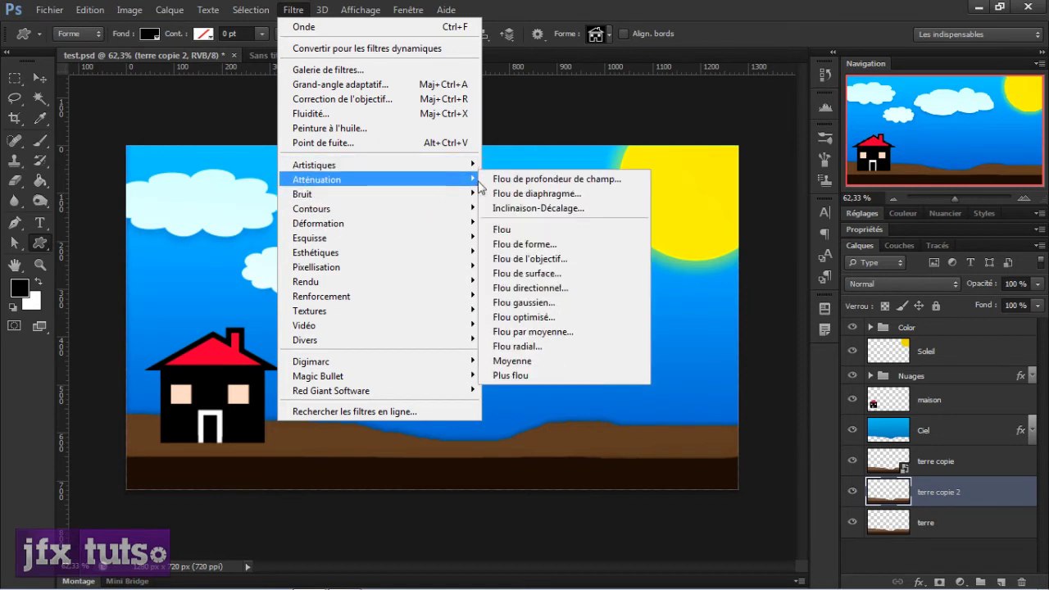
click(559, 302)
drag(555, 384, 788, 387)
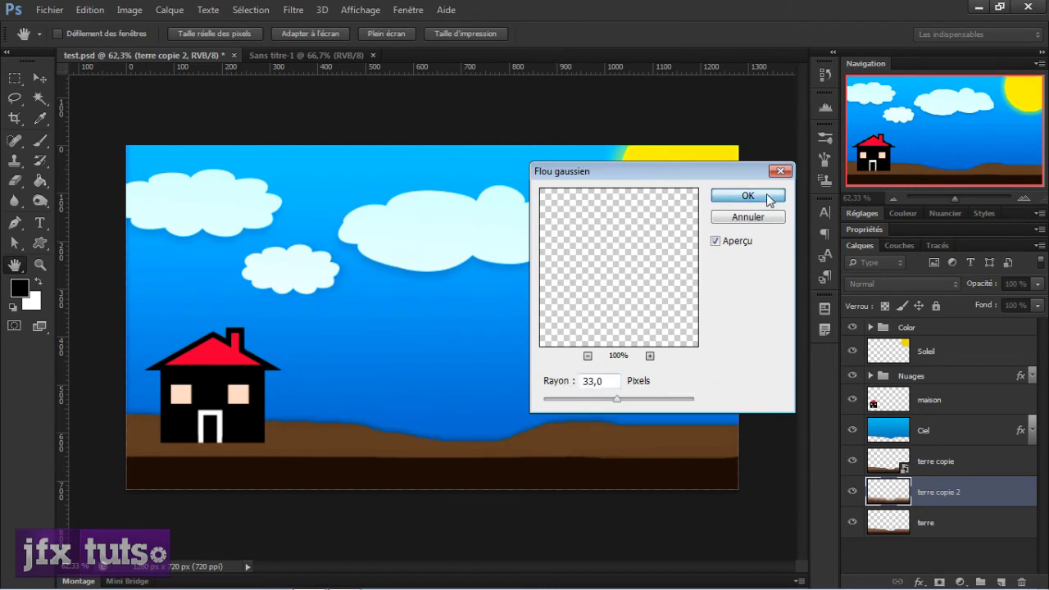
click(767, 196)
Toggle the visibility of terre copie and terre copie 2 to compare blurred and original ground, ending with only terre copie 2 hidden
click(854, 461)
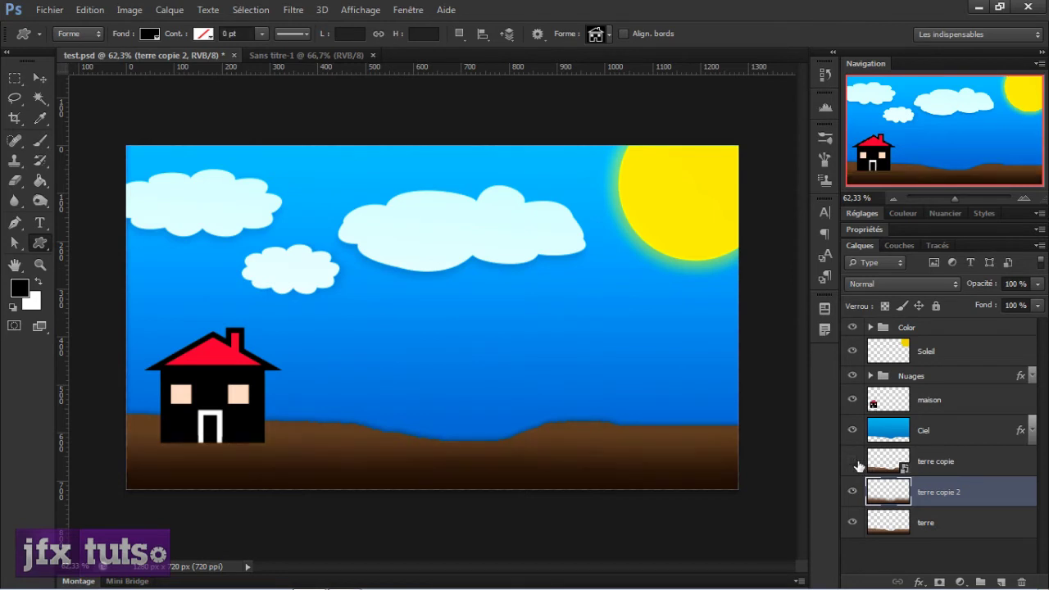
click(853, 491)
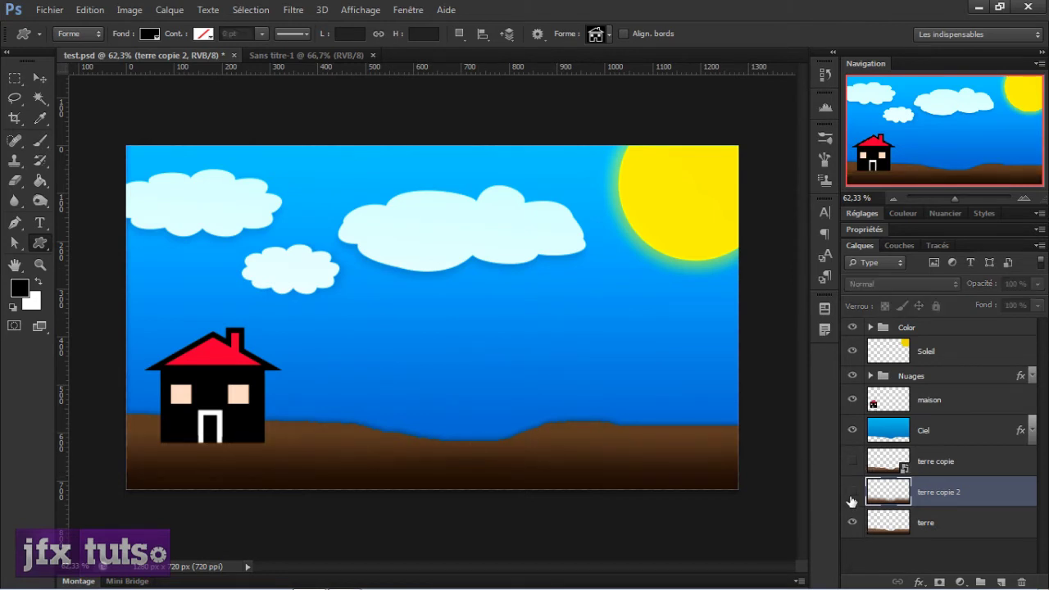
key(b)
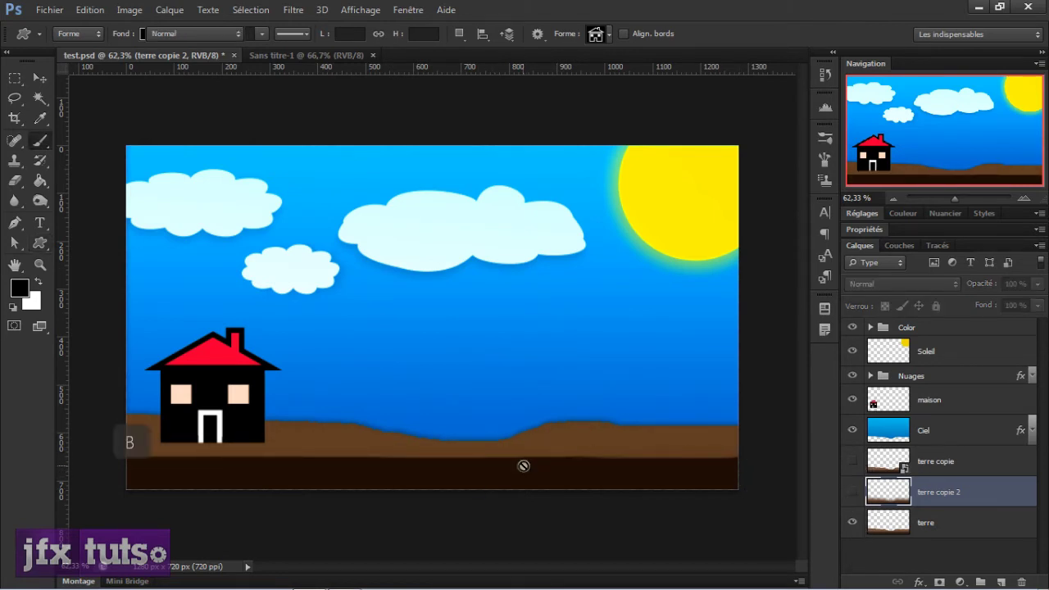
click(853, 492)
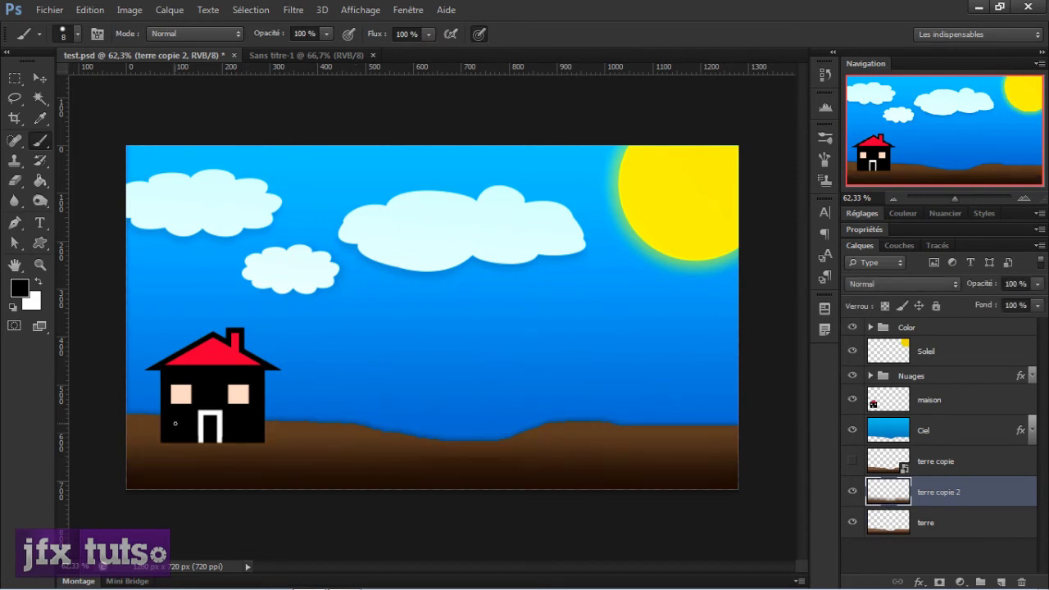
click(854, 462)
click(853, 462)
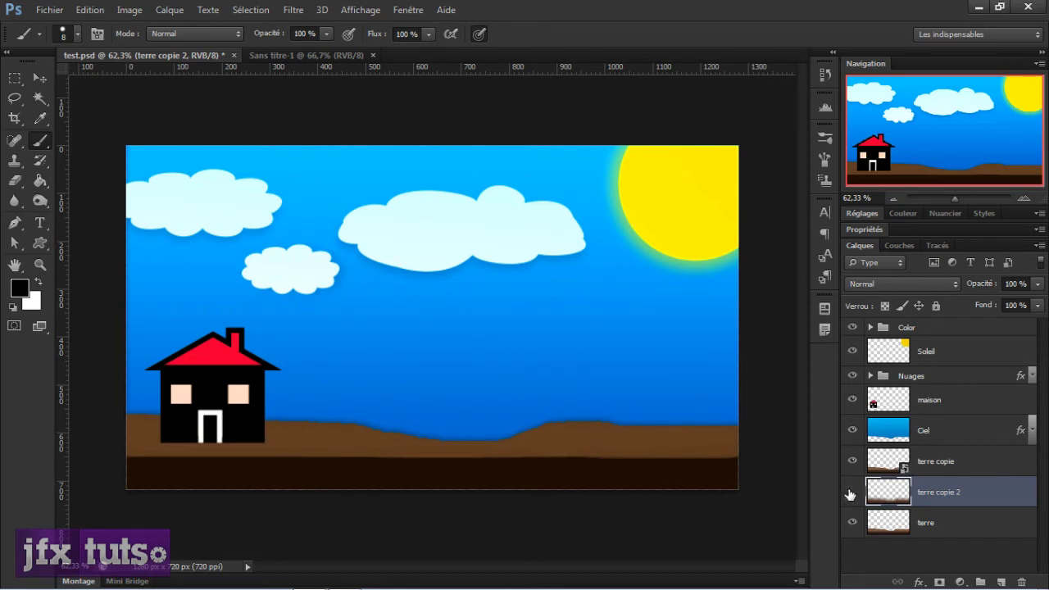
click(852, 493)
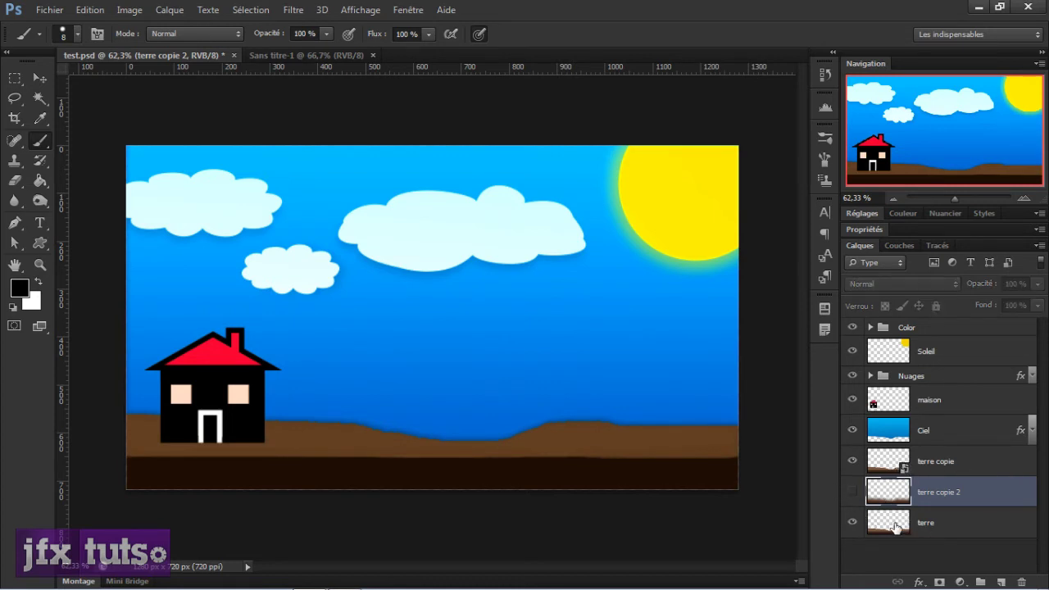
Apply a Gaussian Blur with a 33-pixel radius to the smart object layer terre copie
click(899, 463)
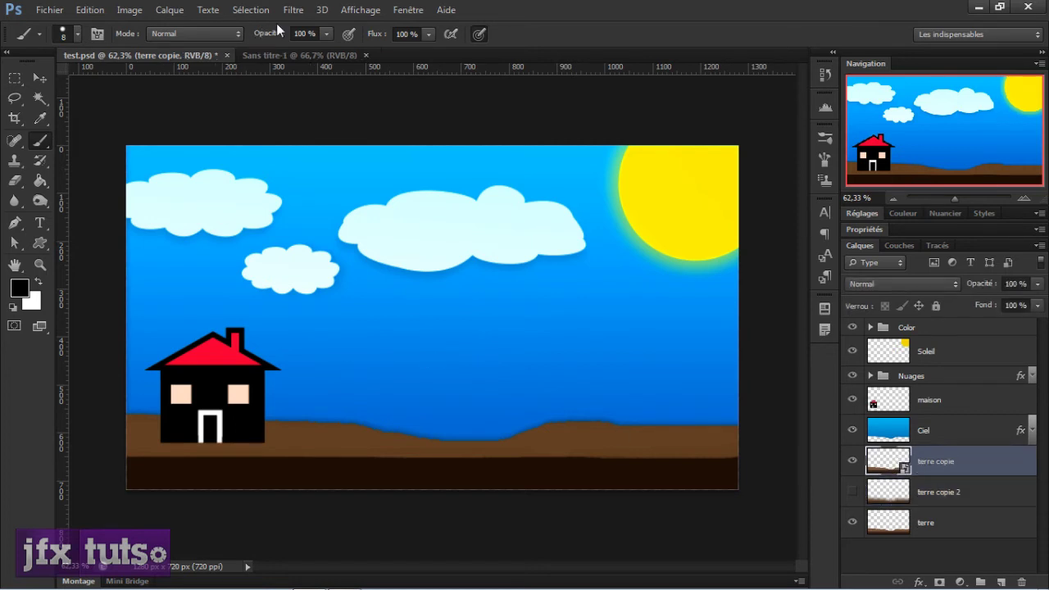
click(293, 10)
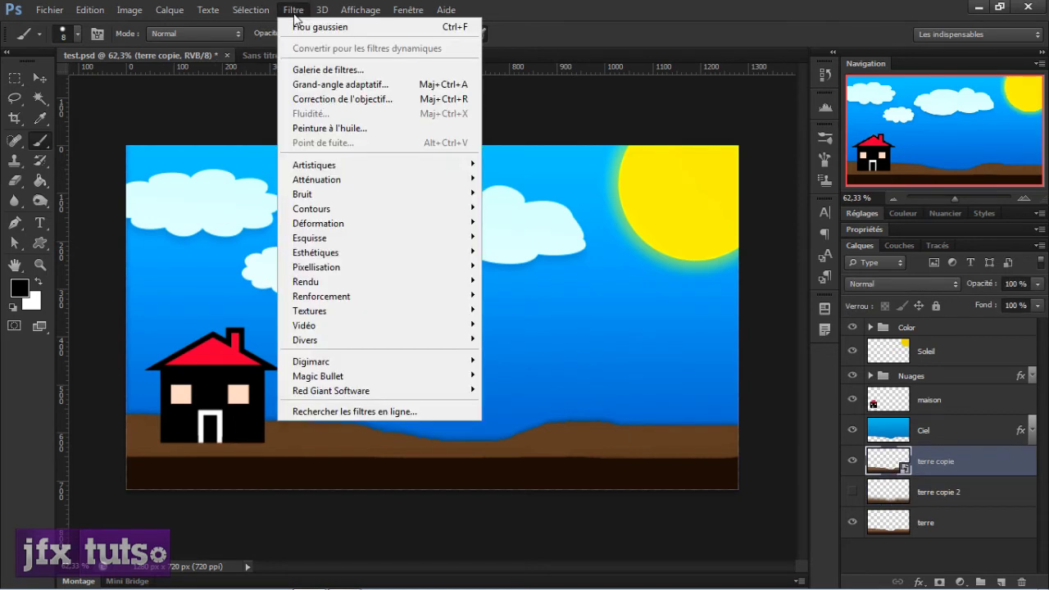
mouse_move(328, 180)
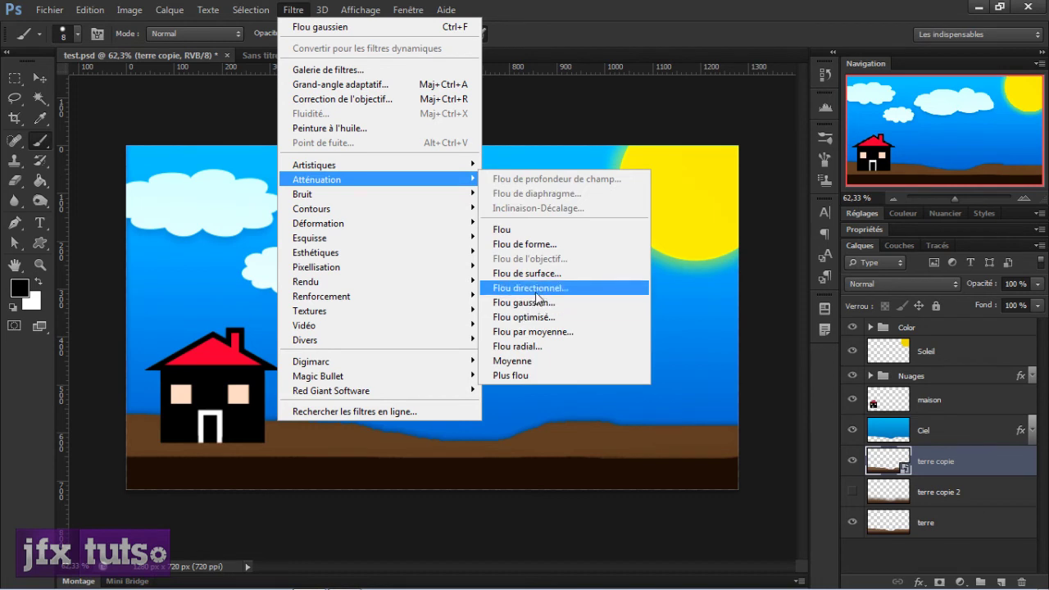
click(537, 300)
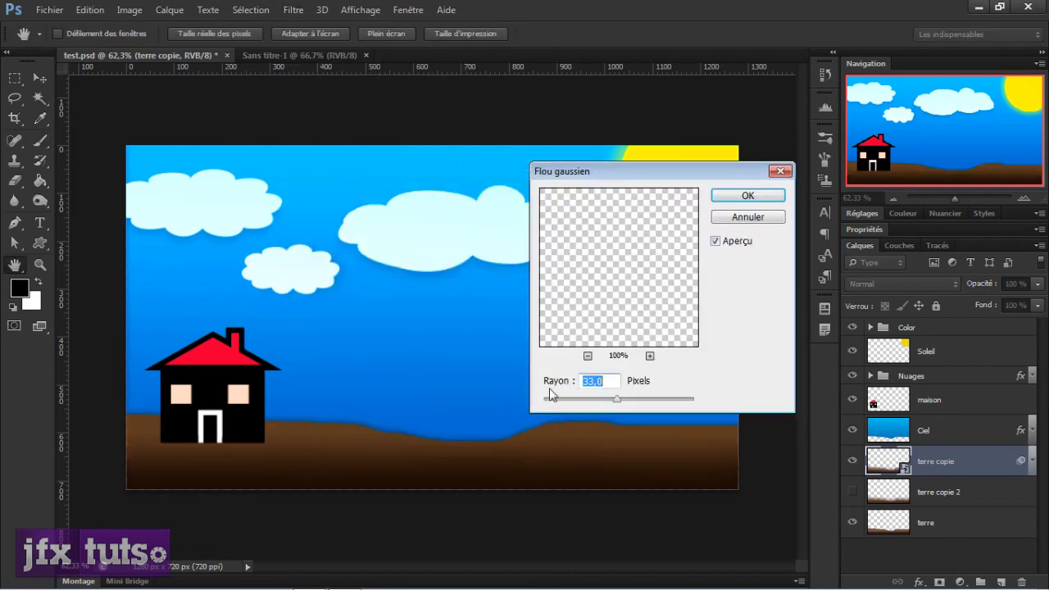
click(770, 203)
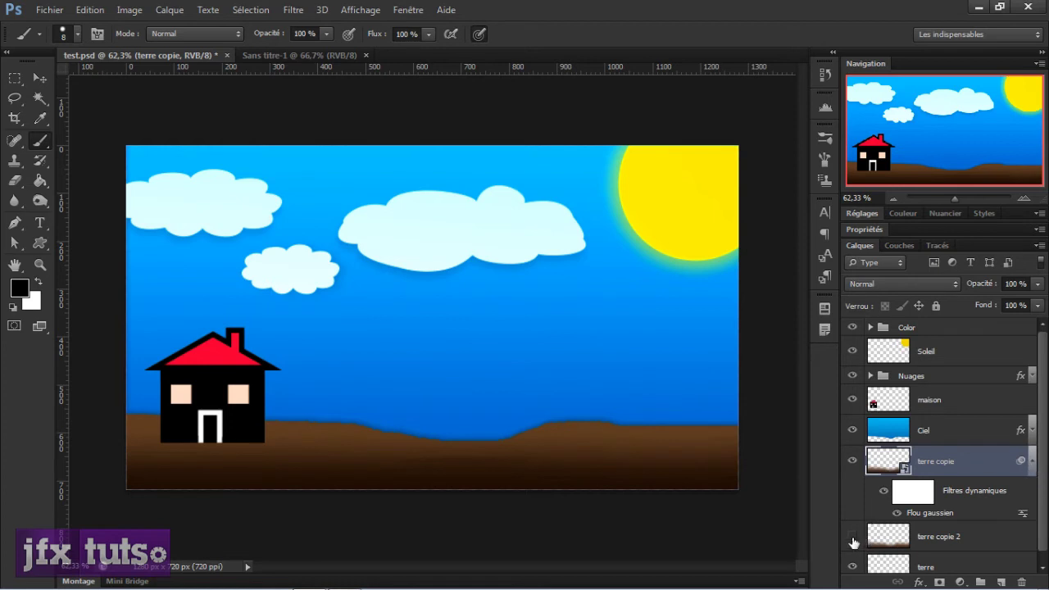
Alternate the visibility of the two blurred ground copies to compare the smart object's blur with the regular layer's blur
click(851, 466)
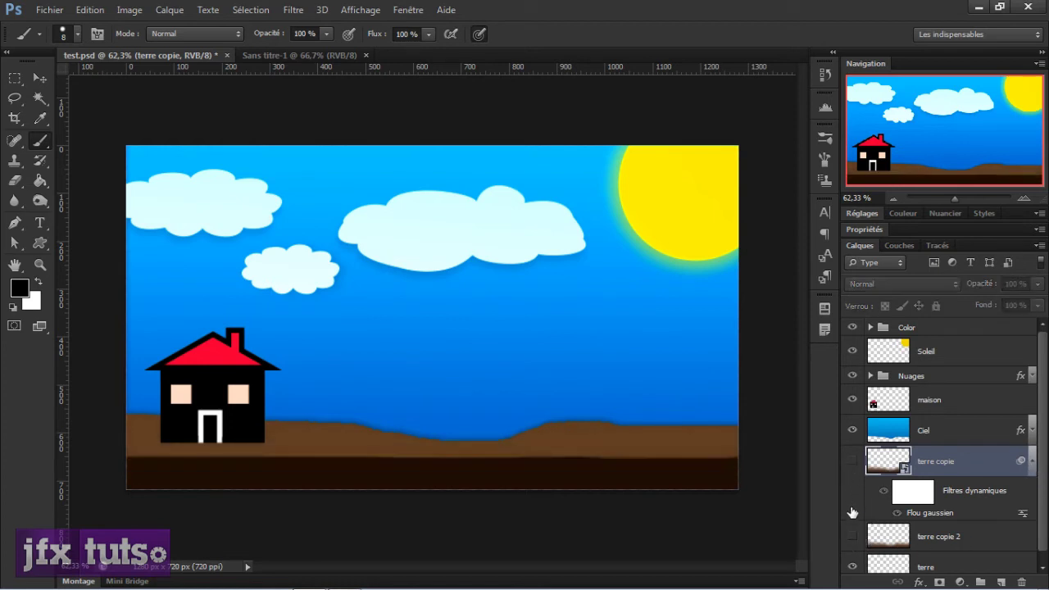
click(853, 537)
click(852, 461)
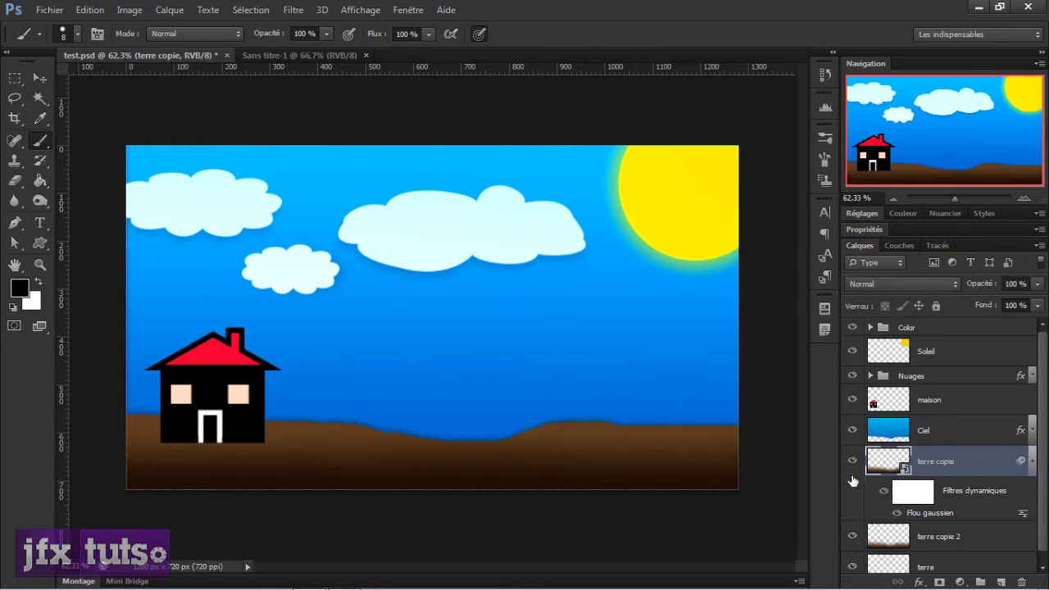
click(852, 541)
Preview a 4.3-pixel radius for the smart object's Gaussian Blur, cancel the change and delete the terre copie layer
double_click(1015, 512)
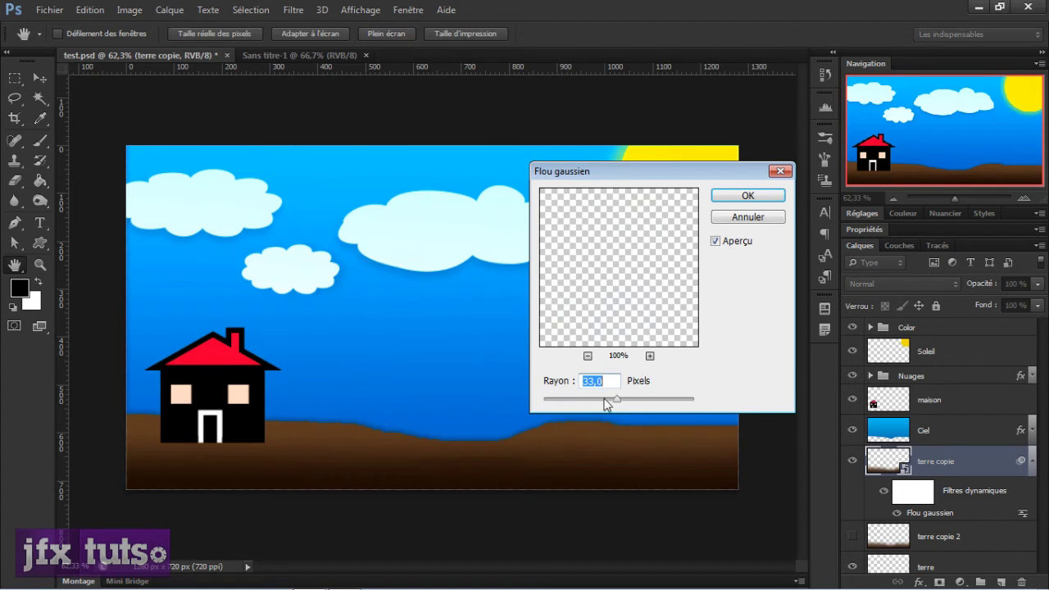
drag(605, 399, 578, 399)
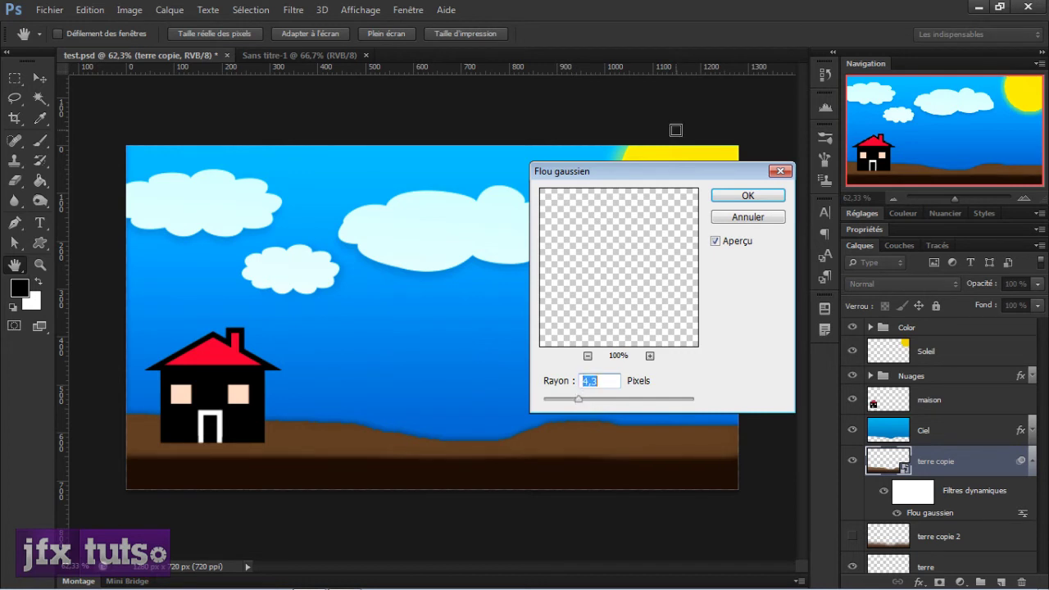
click(749, 218)
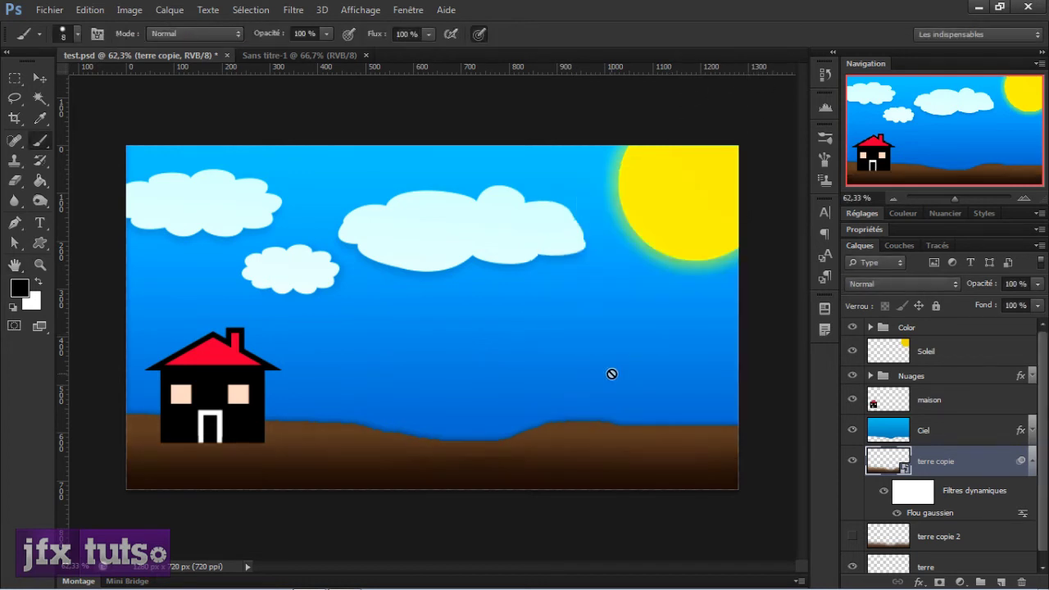
key(BackSpace)
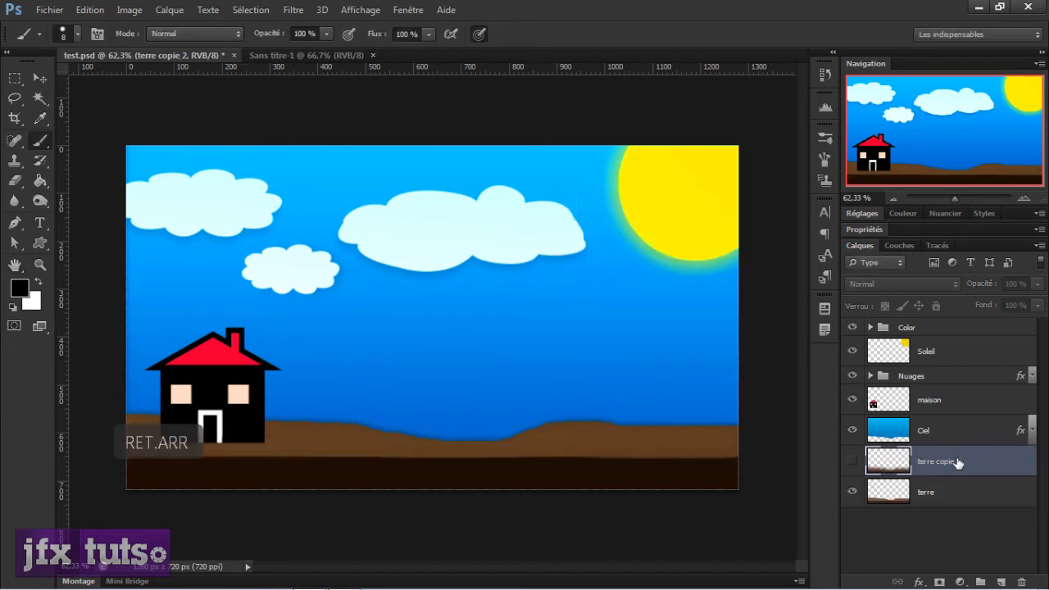
Delete the hidden terre copie 2 layer and activate the Move tool
key(BackSpace)
key(v)
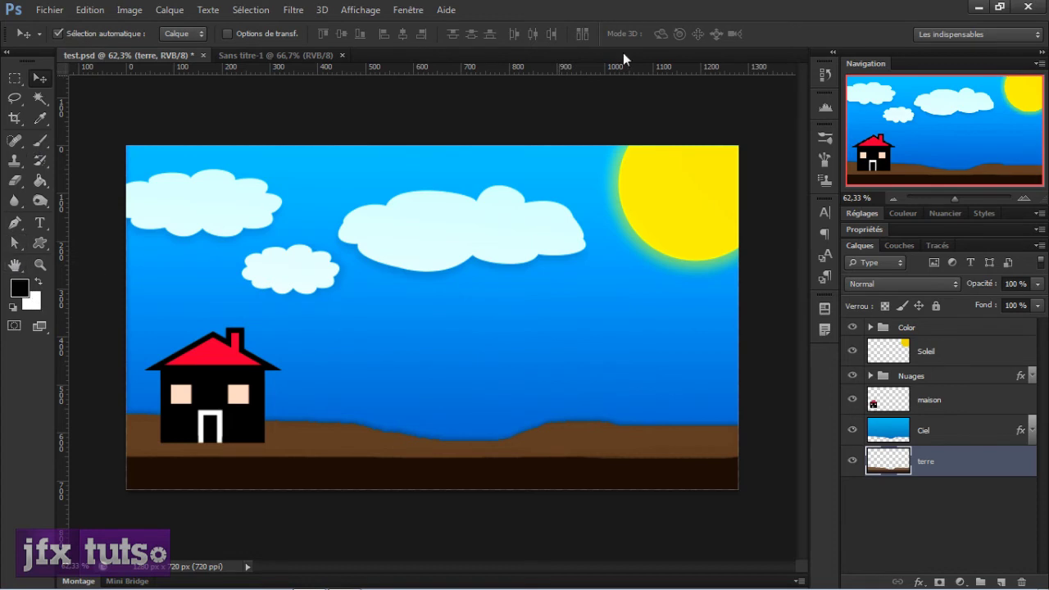
click(901, 214)
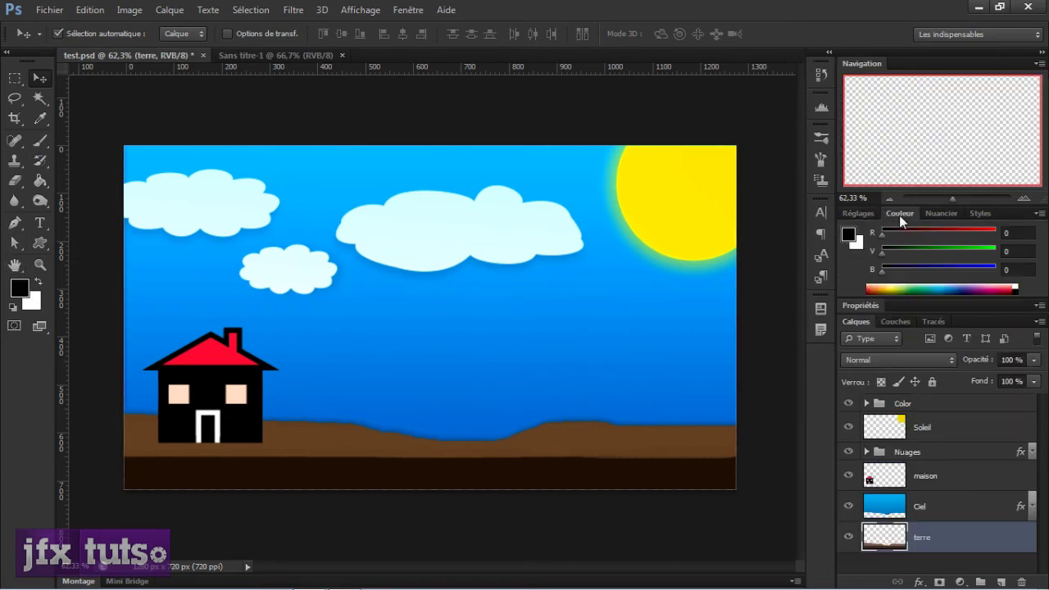
click(946, 213)
click(983, 214)
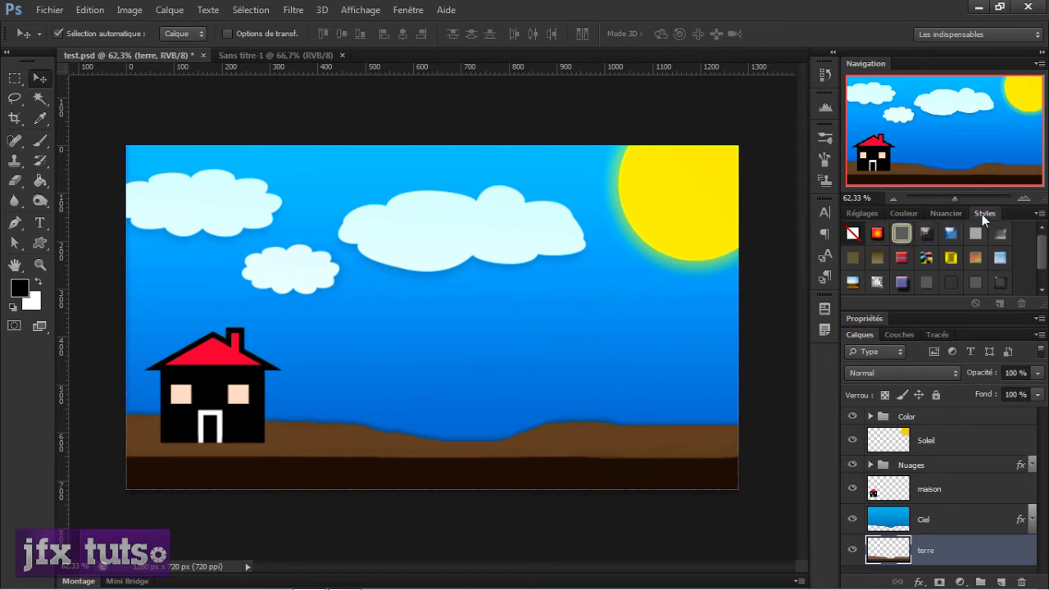
click(893, 213)
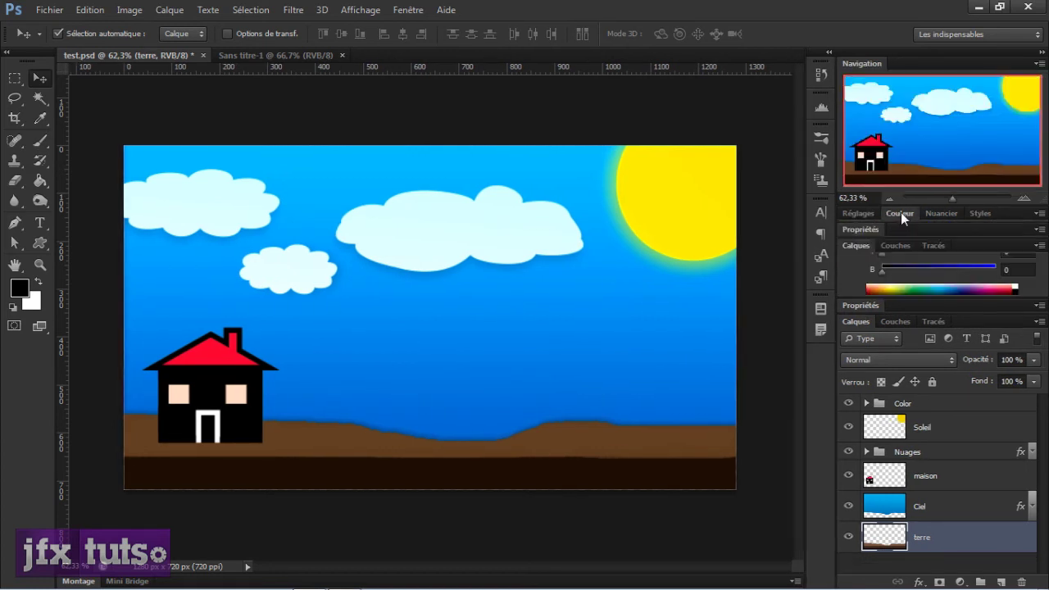
click(901, 213)
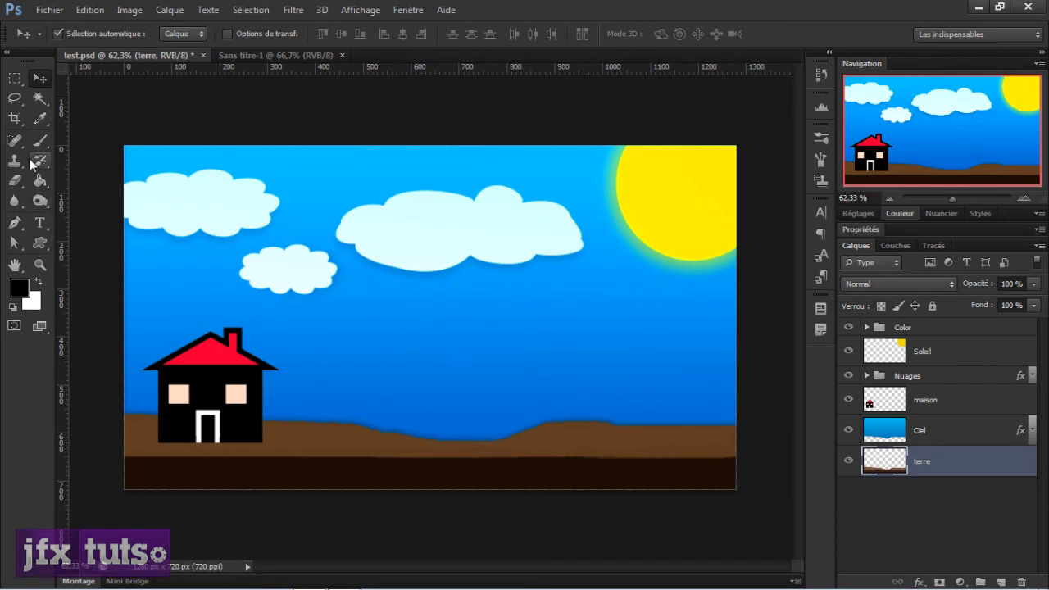
Start a new text layer in the sky beside the smallest cloud and cancel it
click(38, 229)
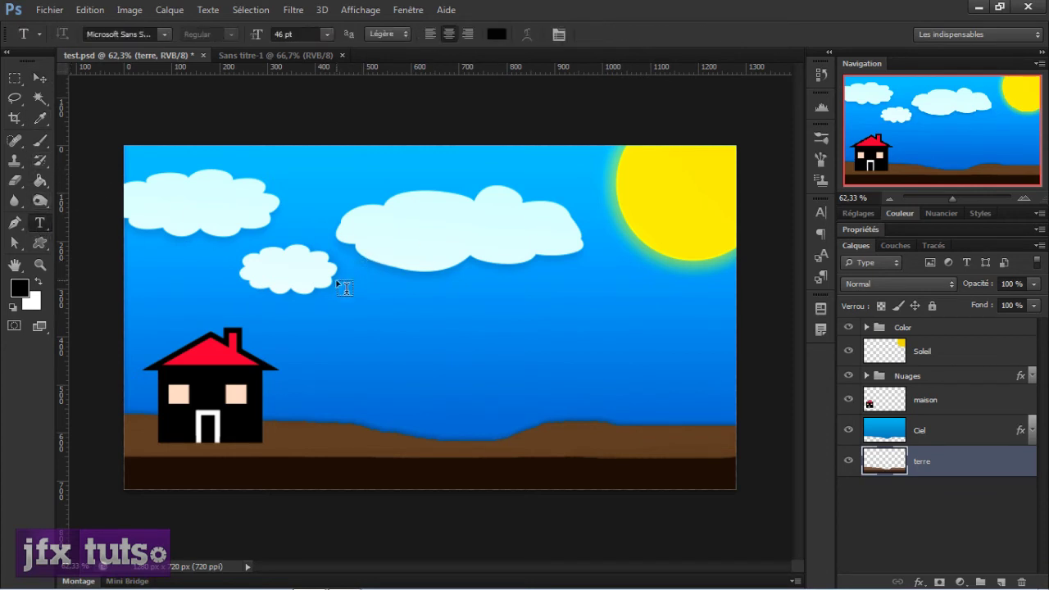
click(335, 284)
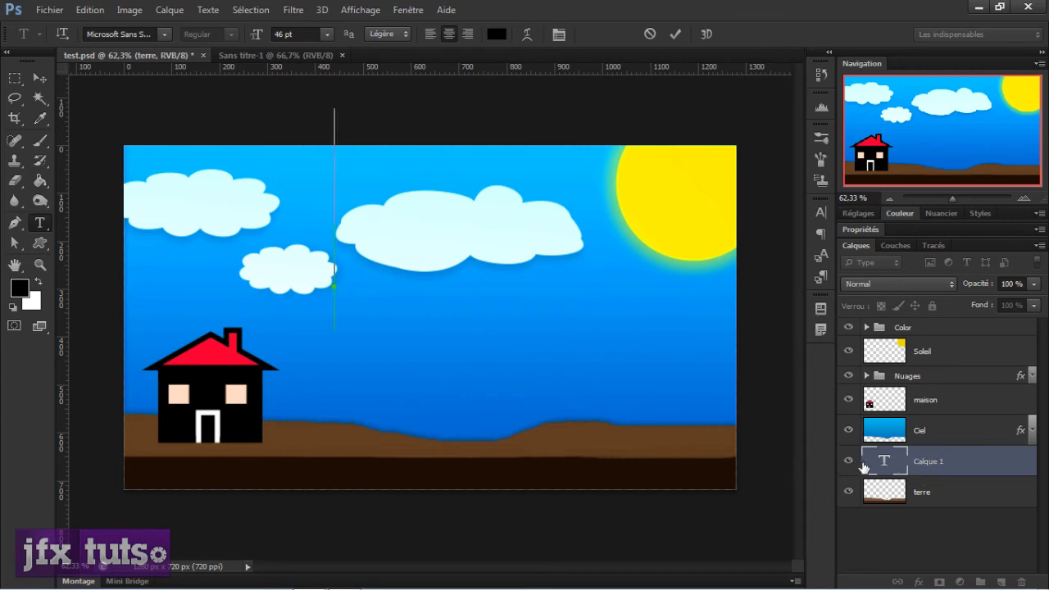
click(649, 35)
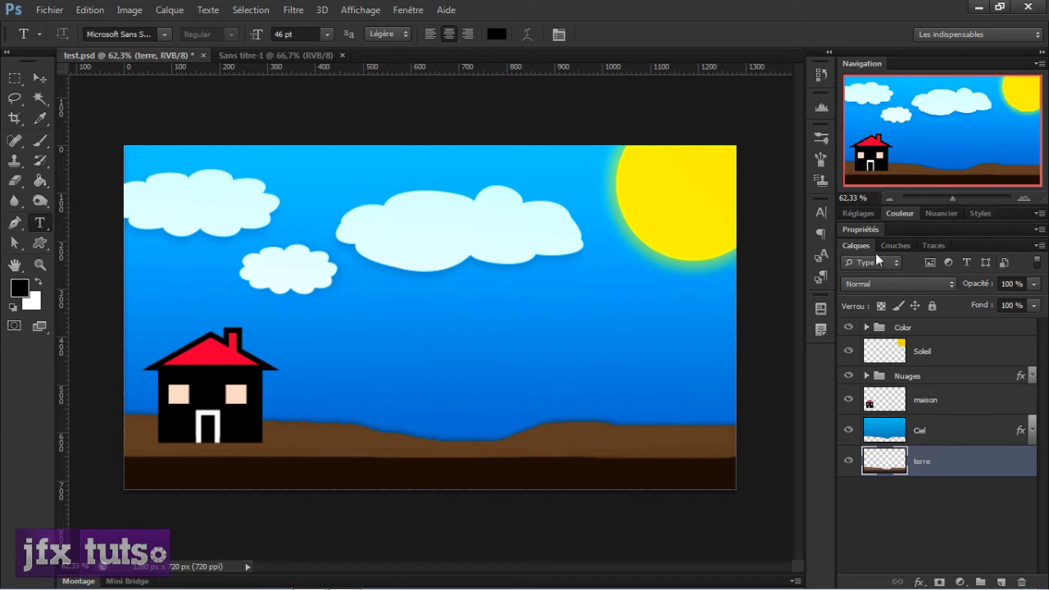
Expand the Color group, enlarge the space for the layer list and review the available adjustment layer types
click(868, 328)
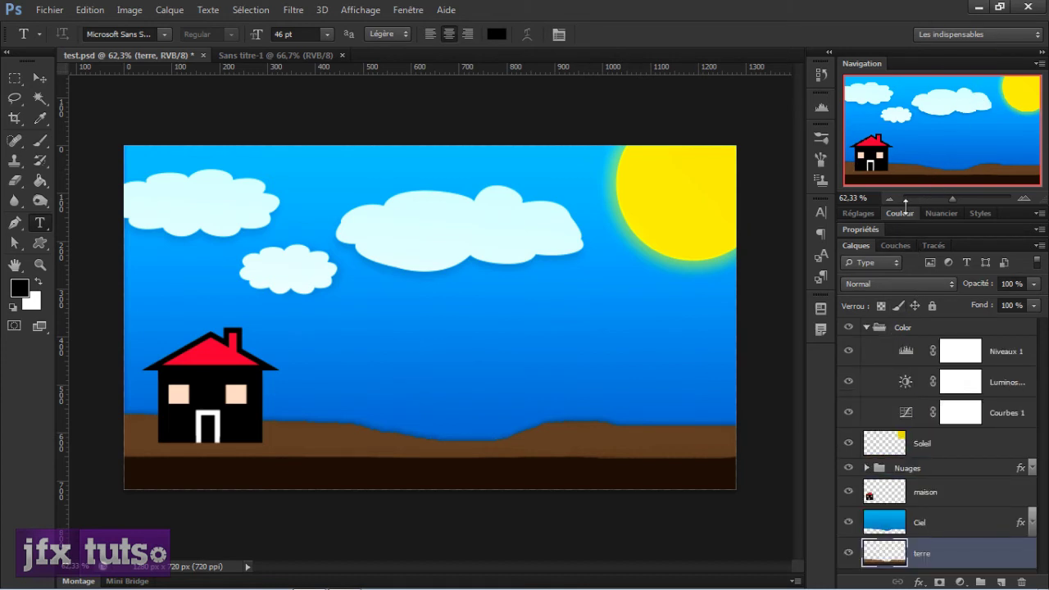
drag(906, 203, 906, 156)
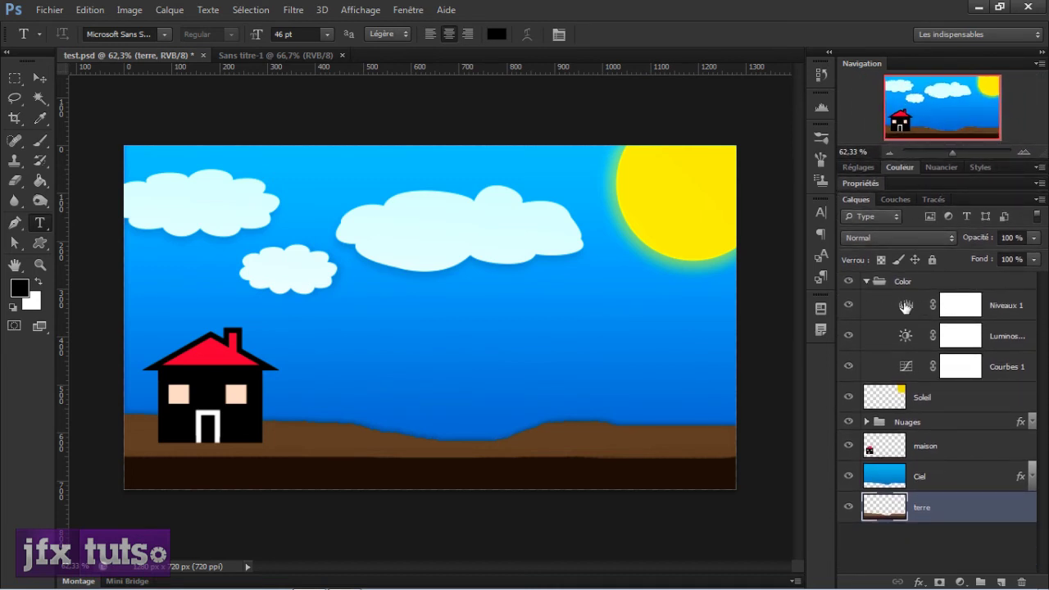
click(964, 582)
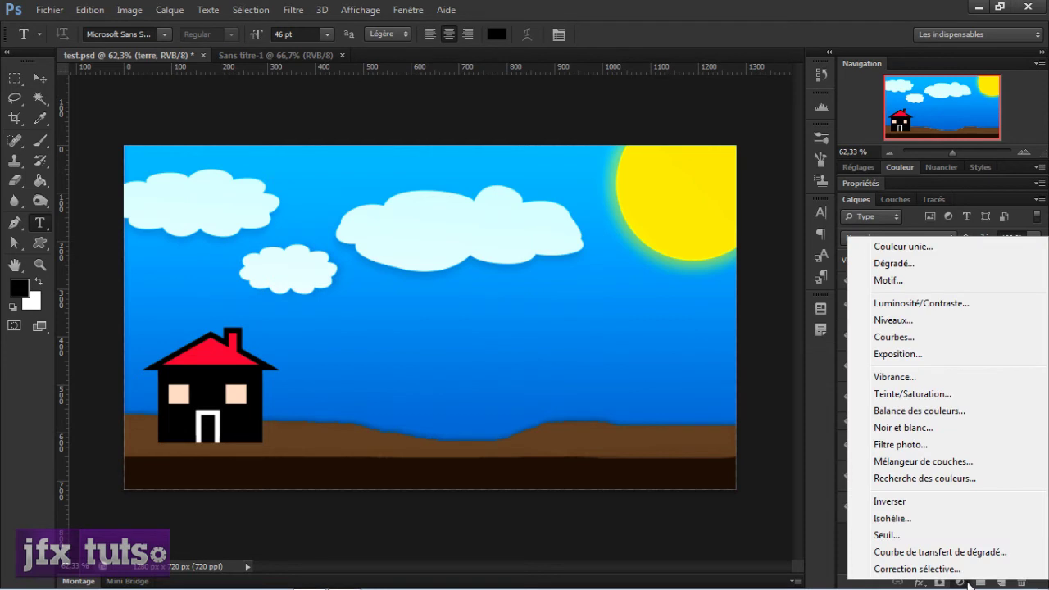
click(965, 584)
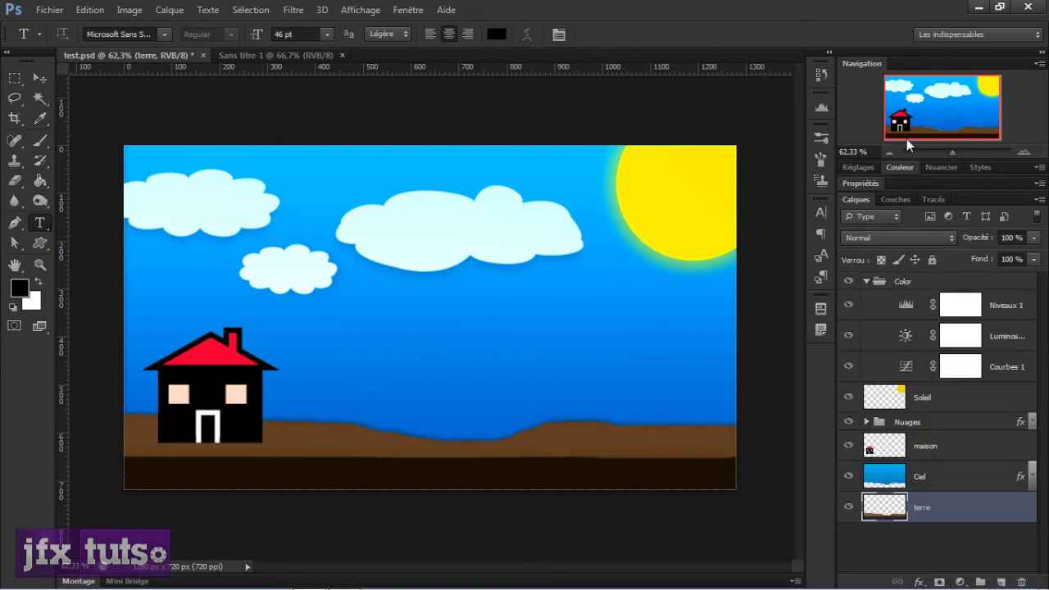
click(859, 172)
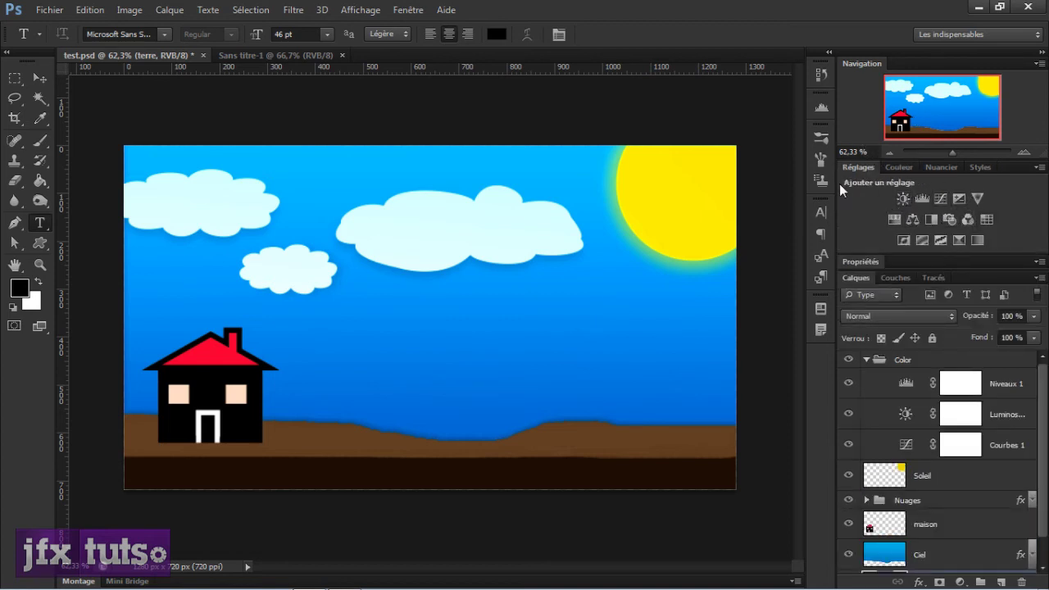
double_click(856, 167)
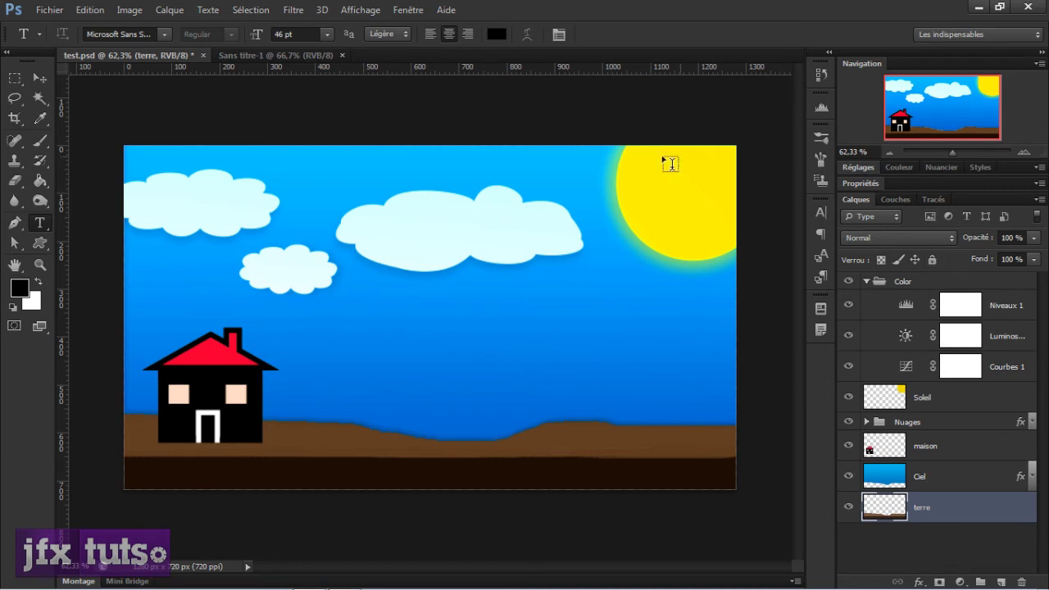
Hide and show the Color group to compare the image with and without its adjustments, and collapse the group
click(41, 88)
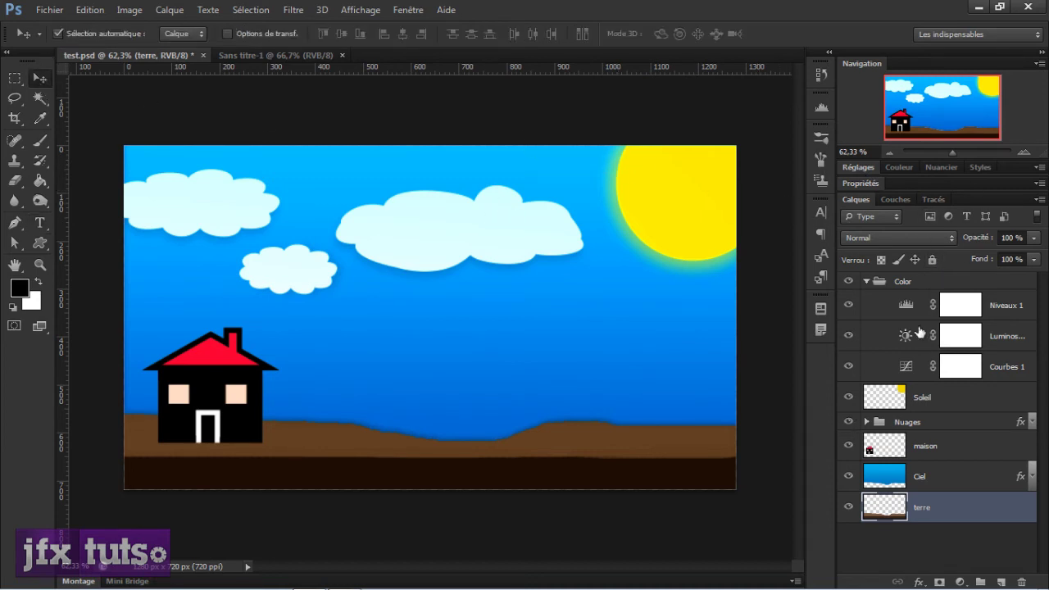
click(851, 282)
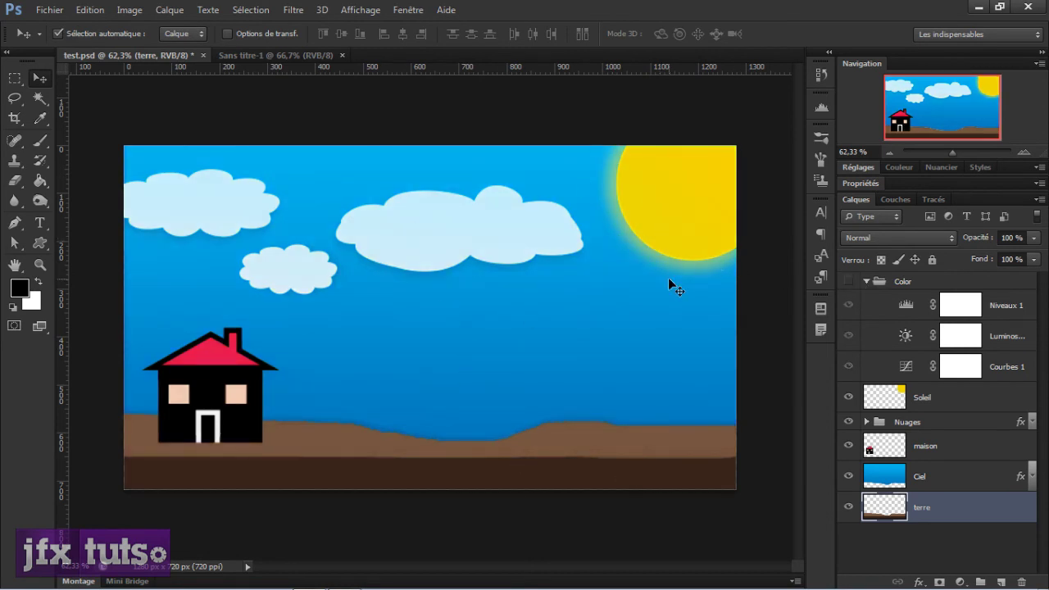
click(849, 282)
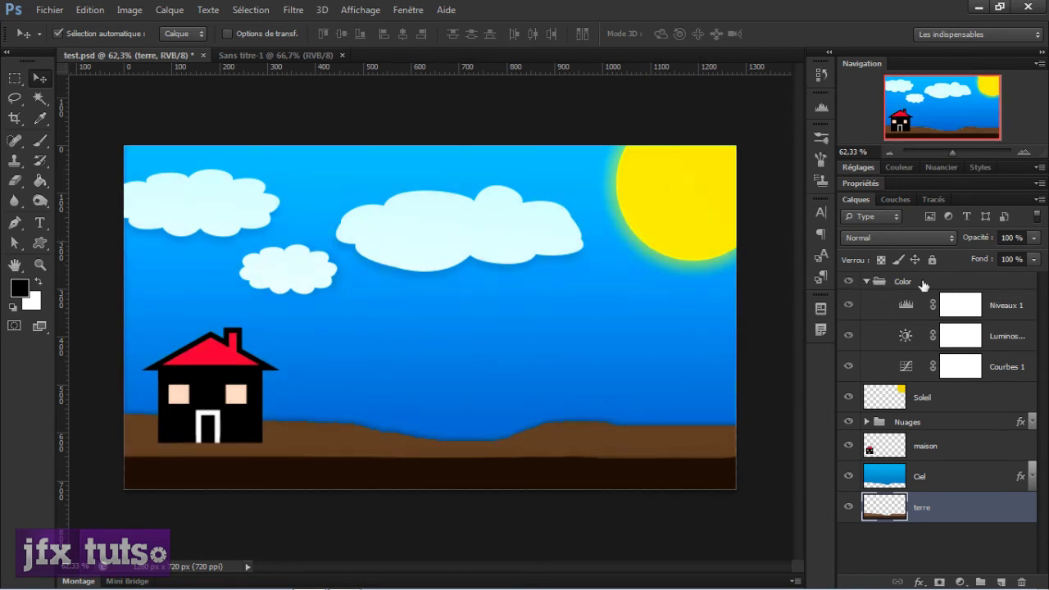
click(867, 282)
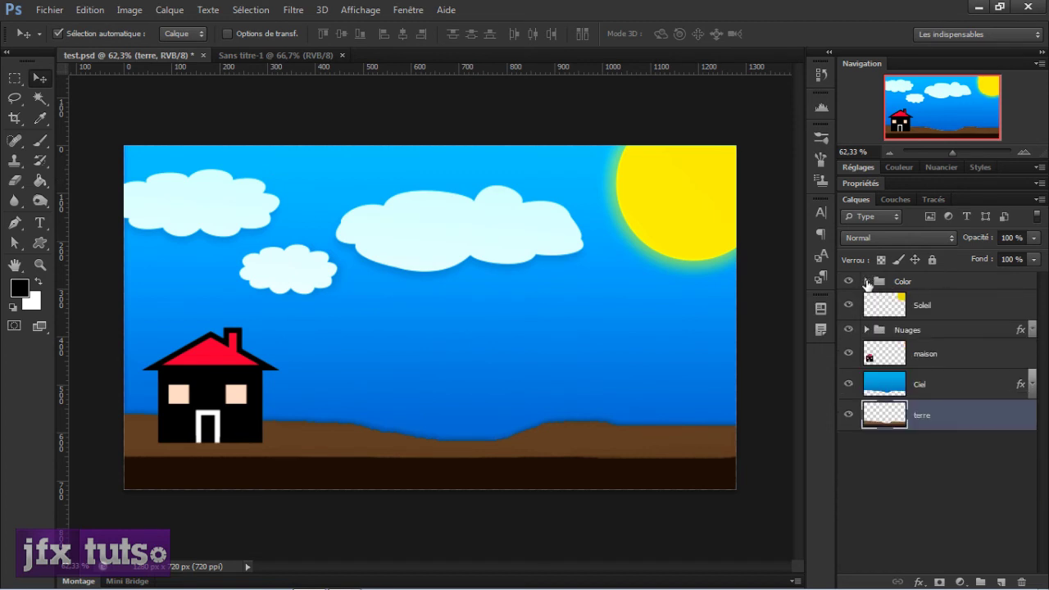
click(867, 282)
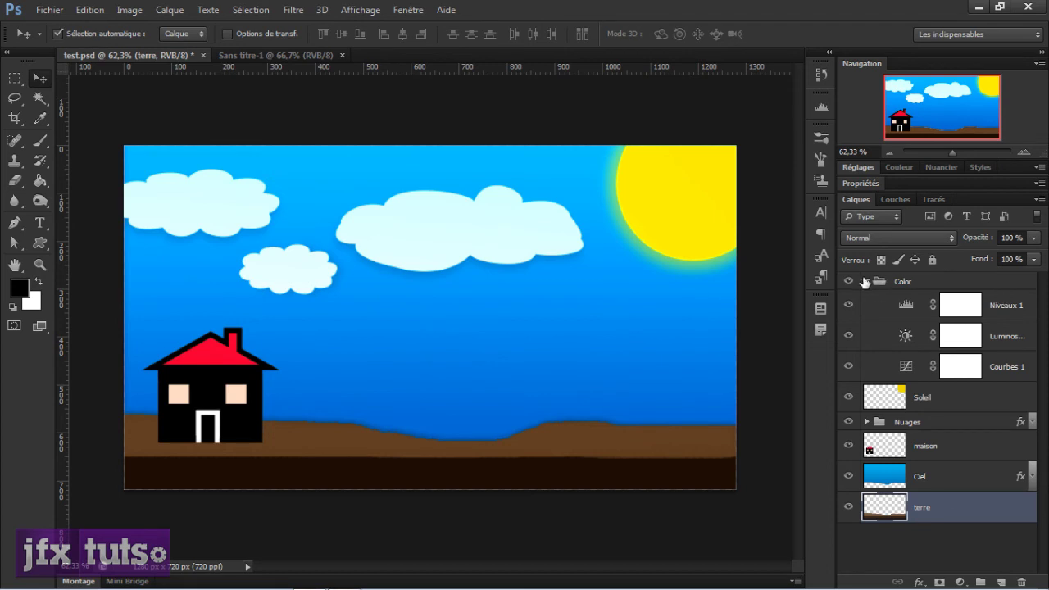
click(868, 282)
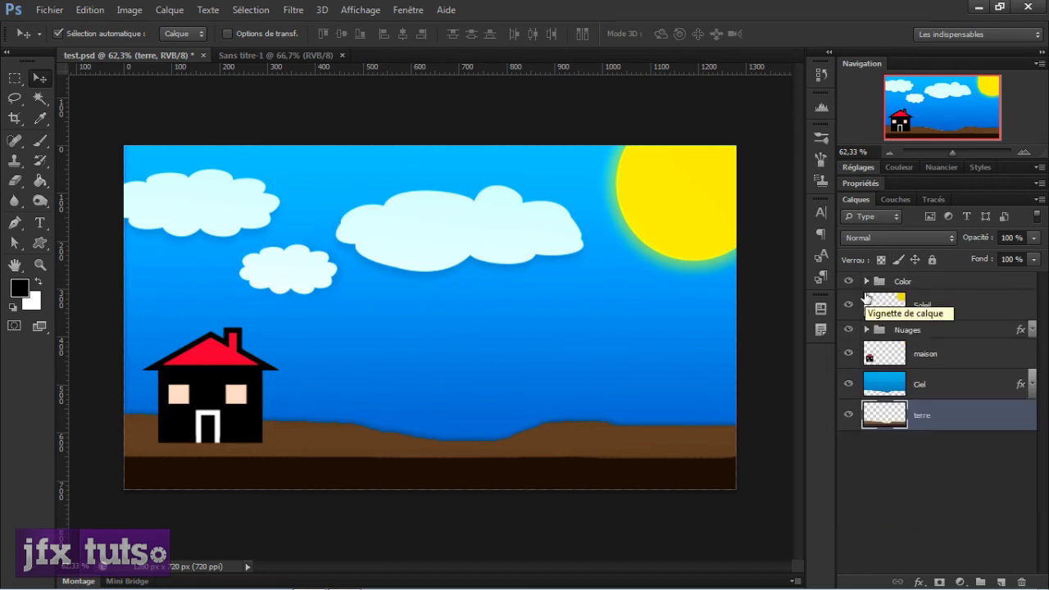
Try moving the sun on the Soleil layer slightly down and to the left, and undo the move
scroll(656, 319, down, 5)
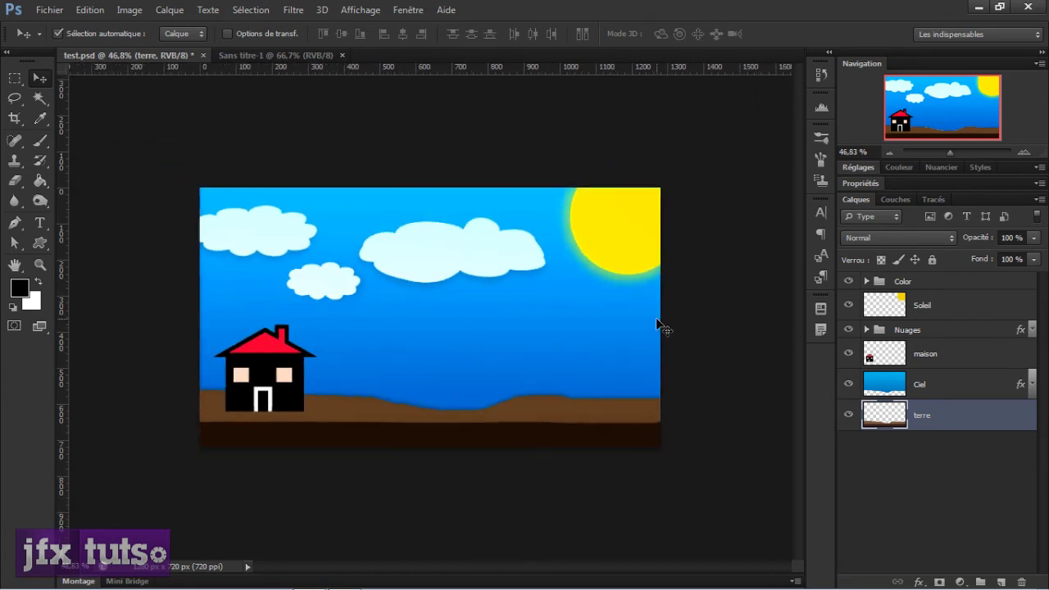
scroll(647, 343, up, 4)
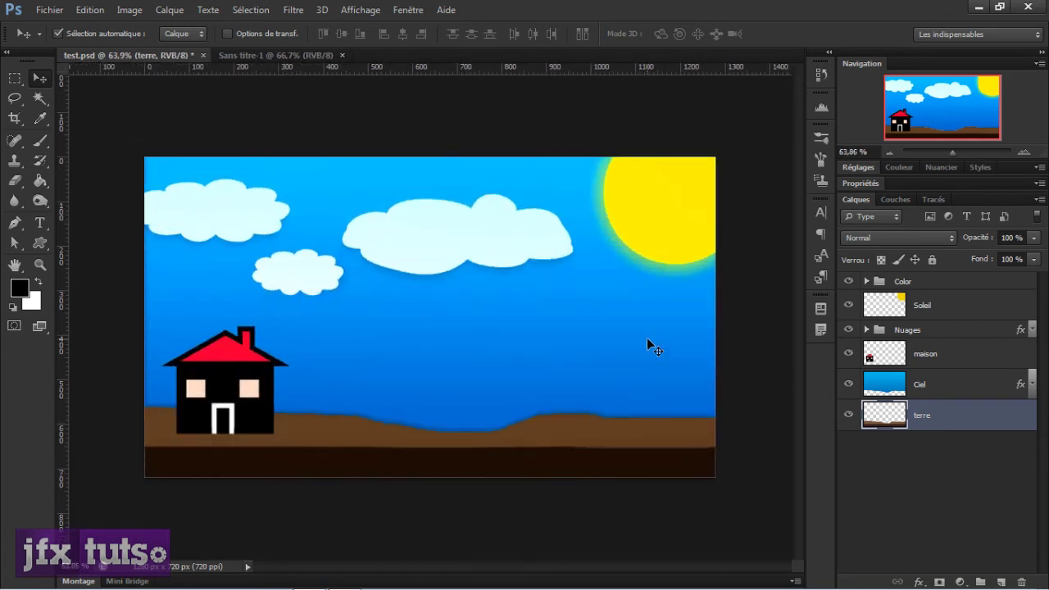
scroll(647, 340, up, 1)
click(896, 354)
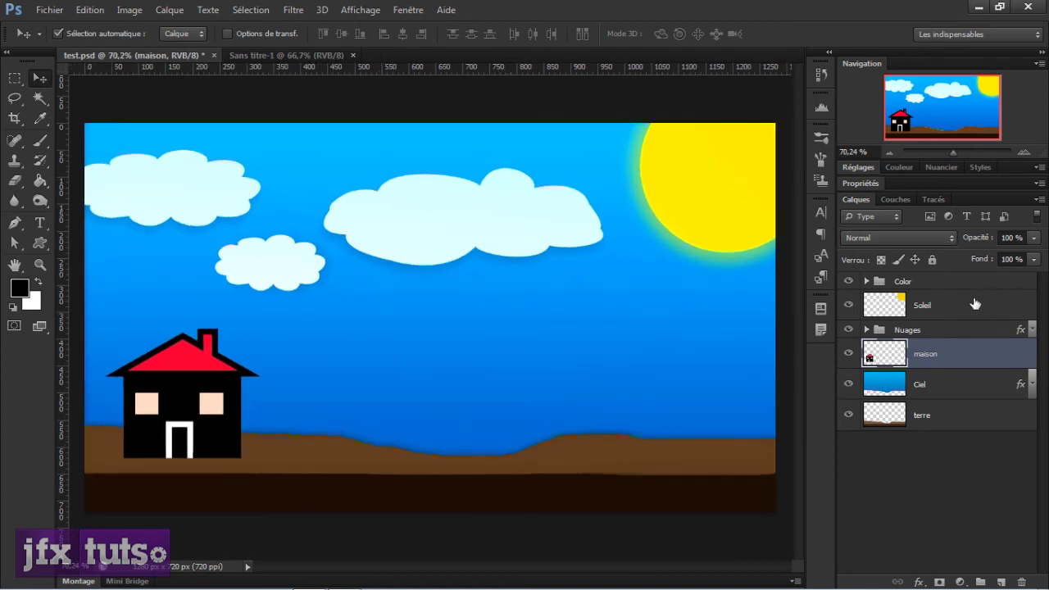
click(923, 305)
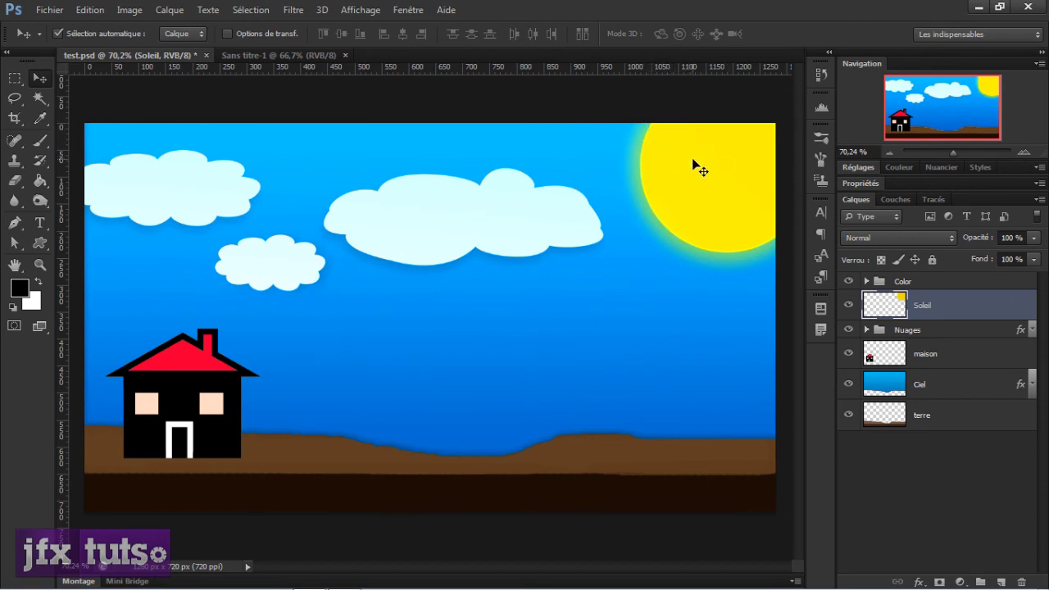
drag(720, 179, 691, 198)
key(ctrl+z)
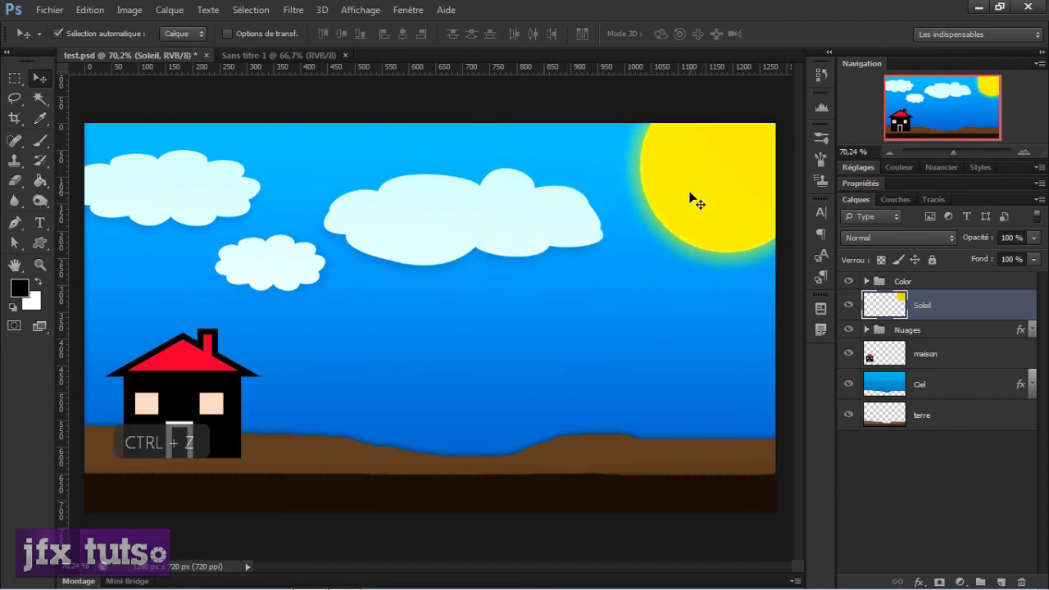
Disable automatic layer selection, try shifting the whole Nuages group slightly right and down, and undo the move
click(867, 335)
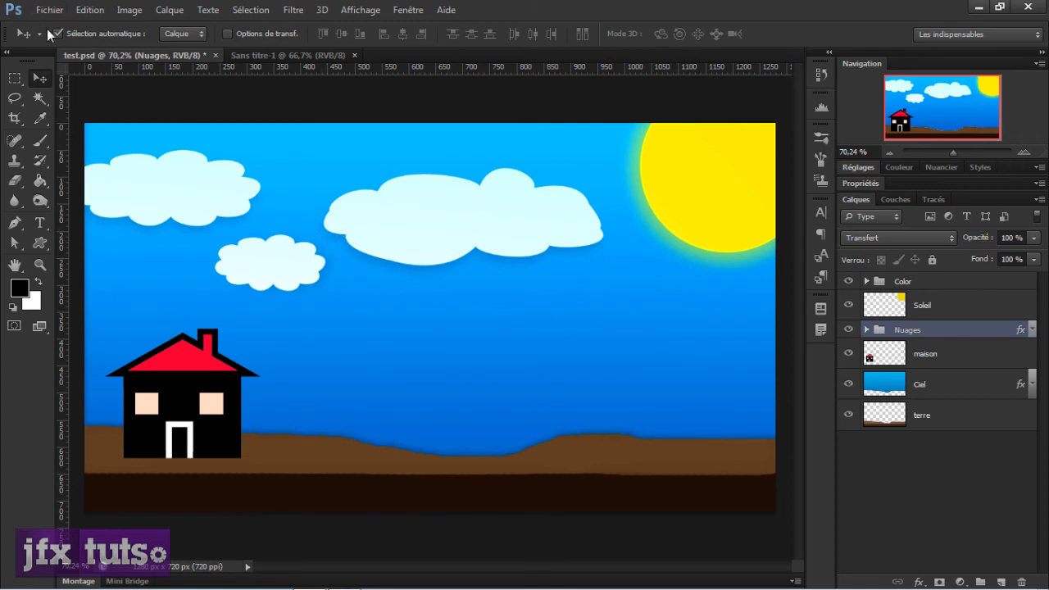
drag(395, 188, 412, 216)
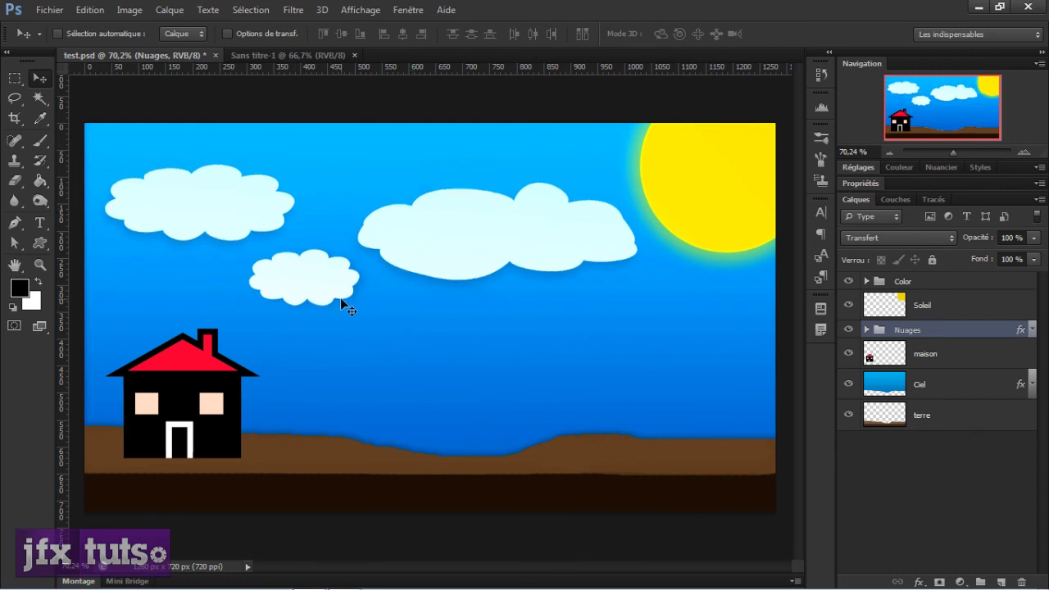
key(ctrl+z)
Try moving only the large cloud on the gros layer inside the Nuages group, undo the move and collapse the group
click(867, 330)
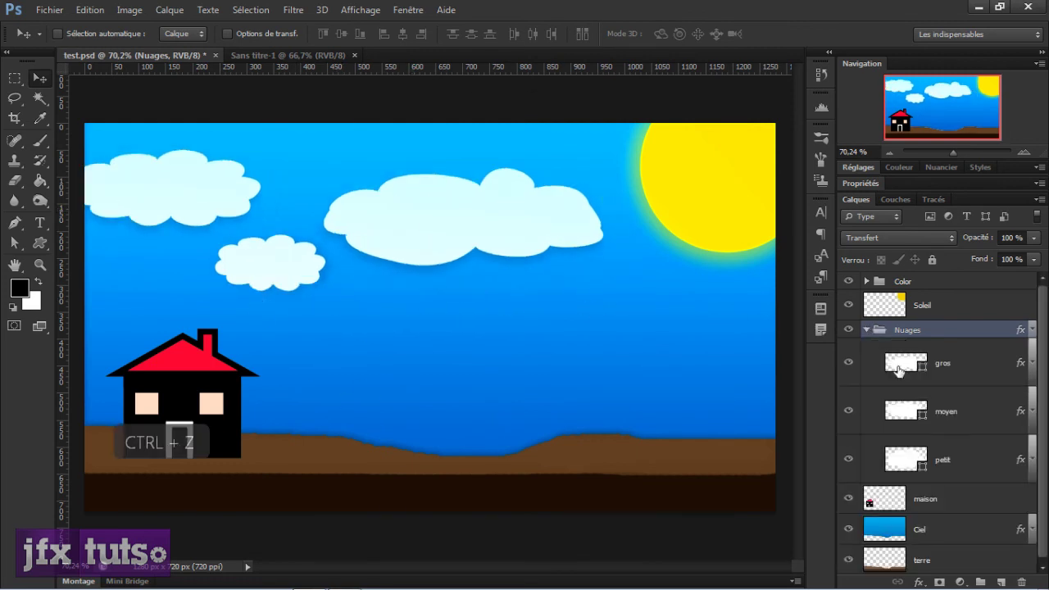
click(948, 370)
drag(464, 240, 494, 232)
key(ctrl+z)
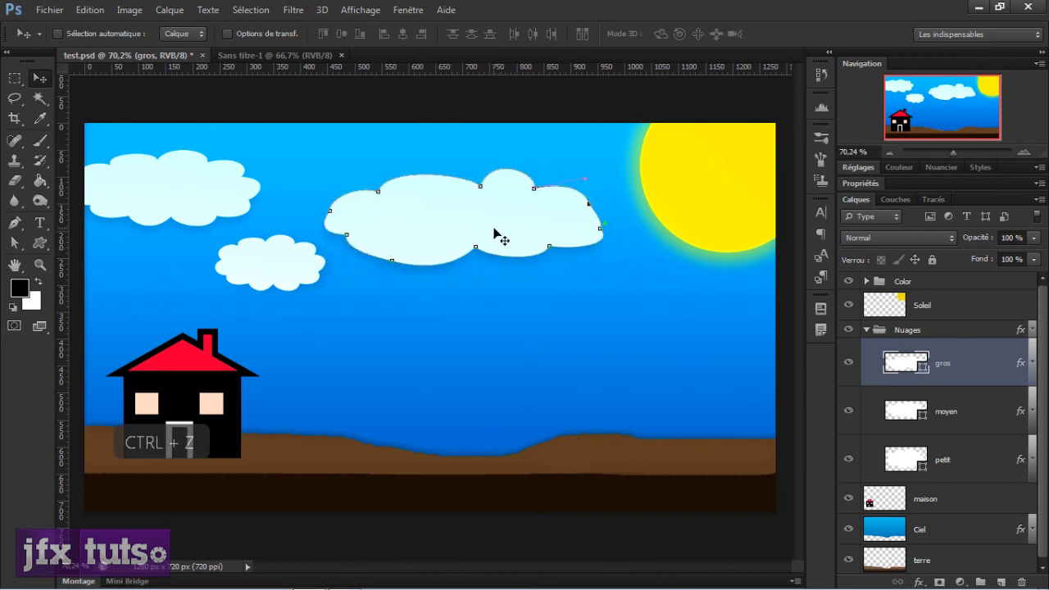
click(867, 330)
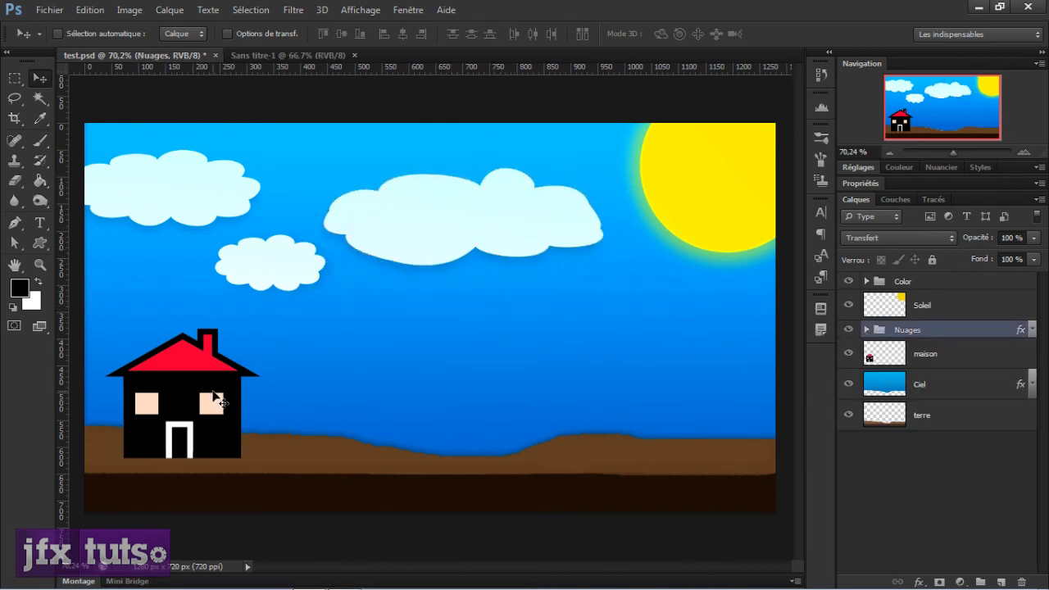
Move the house on the maison layer across the ground to the right, beneath the sun
drag(385, 387, 620, 392)
key(ctrl+z)
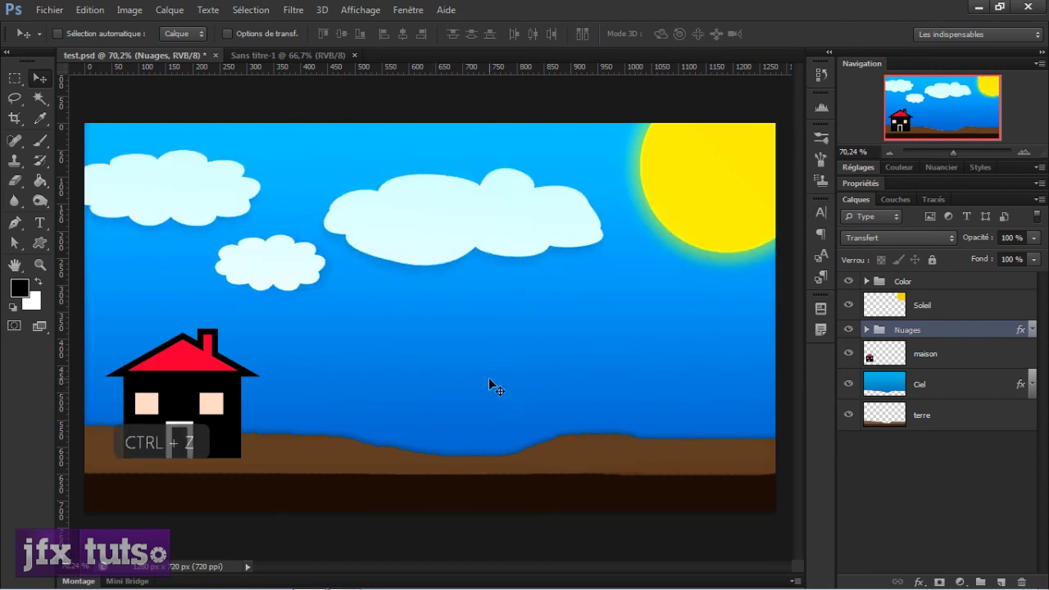
click(925, 355)
drag(226, 394, 692, 392)
Merge everything from the Color group to the terre layer, try moving the merged image, and undo both the move and the merge
click(892, 283)
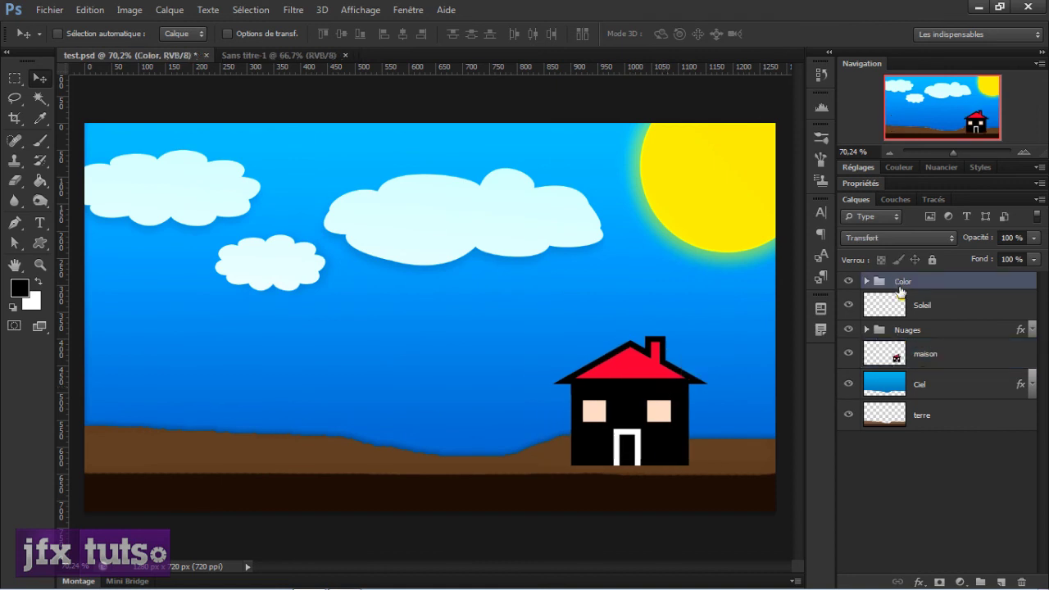
shift+click(939, 412)
key(ctrl+e)
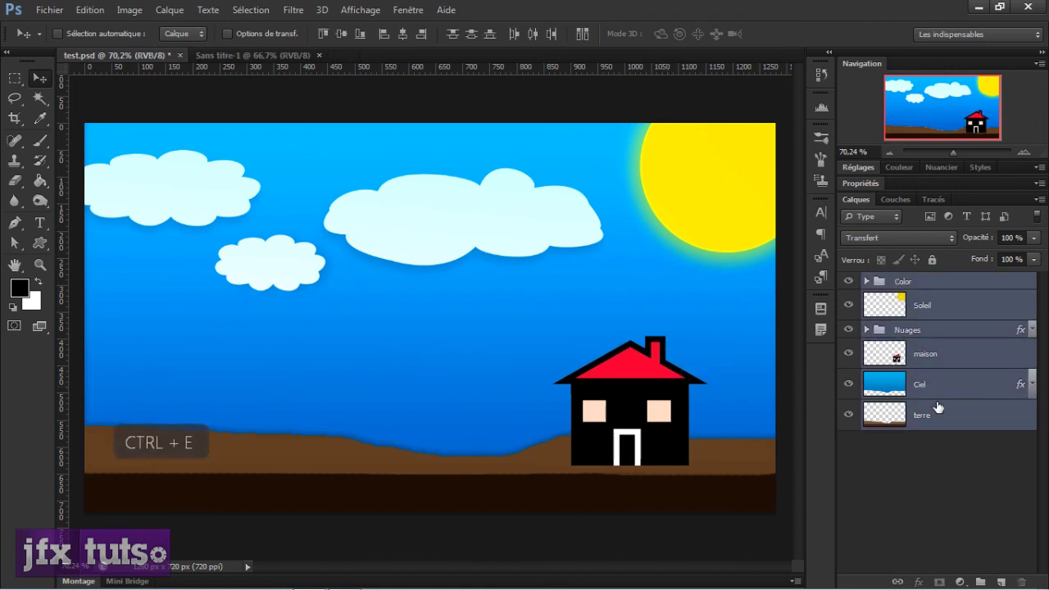
drag(750, 381, 656, 368)
key(ctrl+z)
key(ctrl+alt+z)
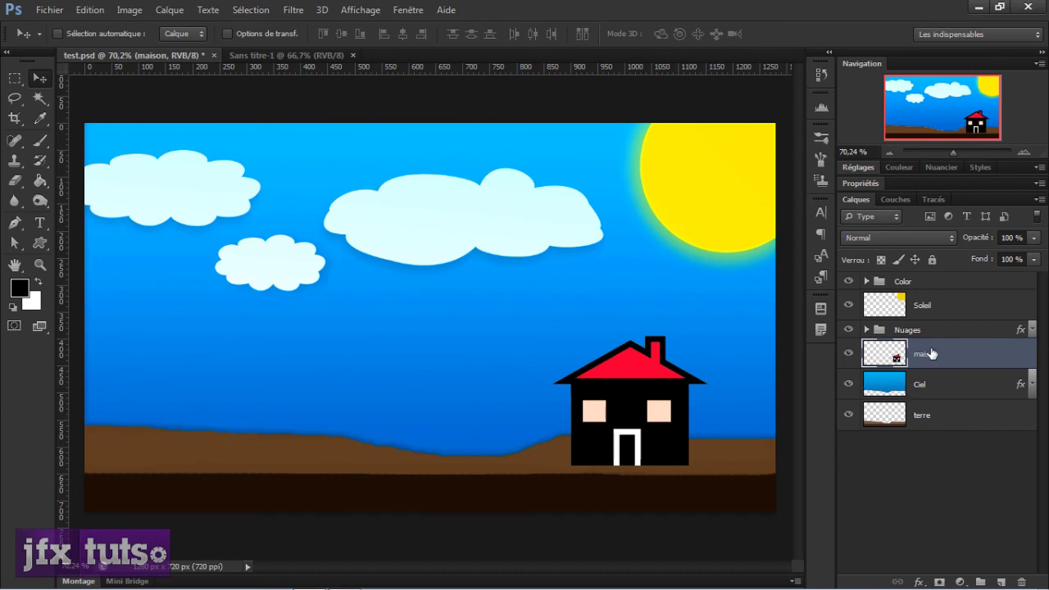
drag(920, 355, 941, 352)
key(ctrl+F9)
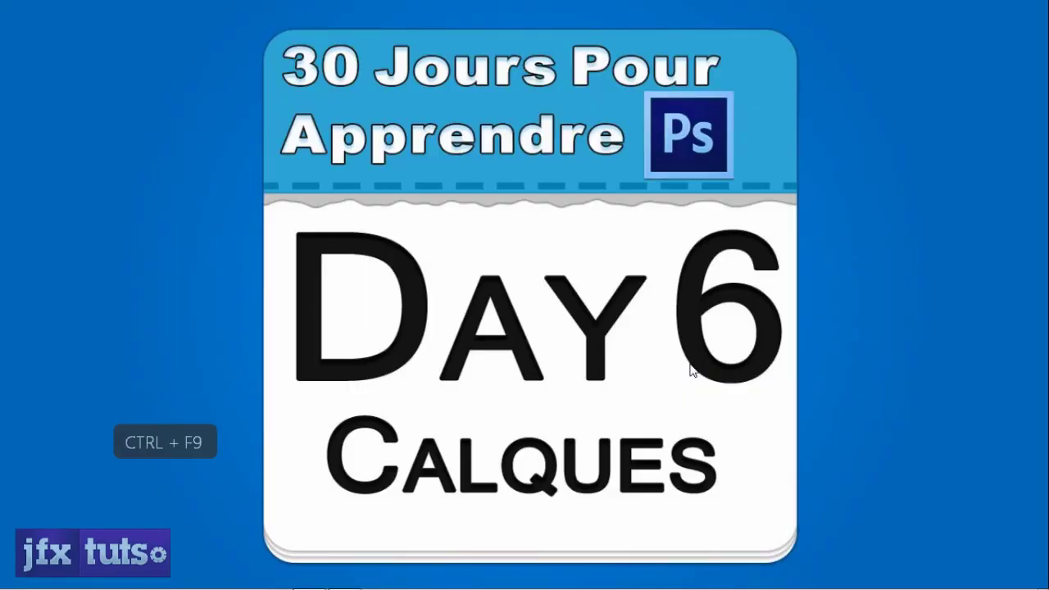